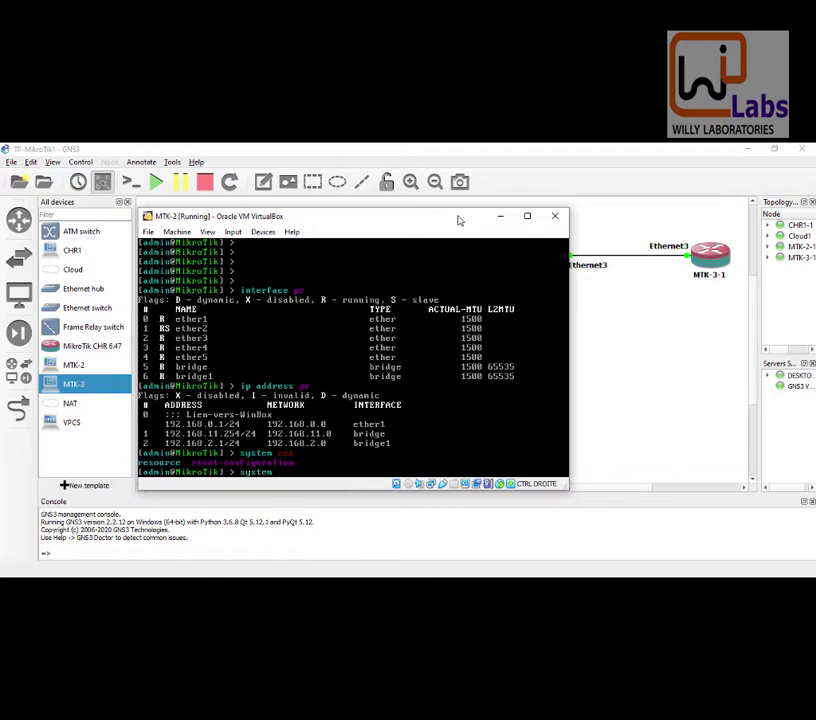
Step: Reset MTK-2 with 'system reset-configuration no-defaults=yes', confirm with y, and minimize its console
type("s")
key("Tab")
type("n")
key("Tab")
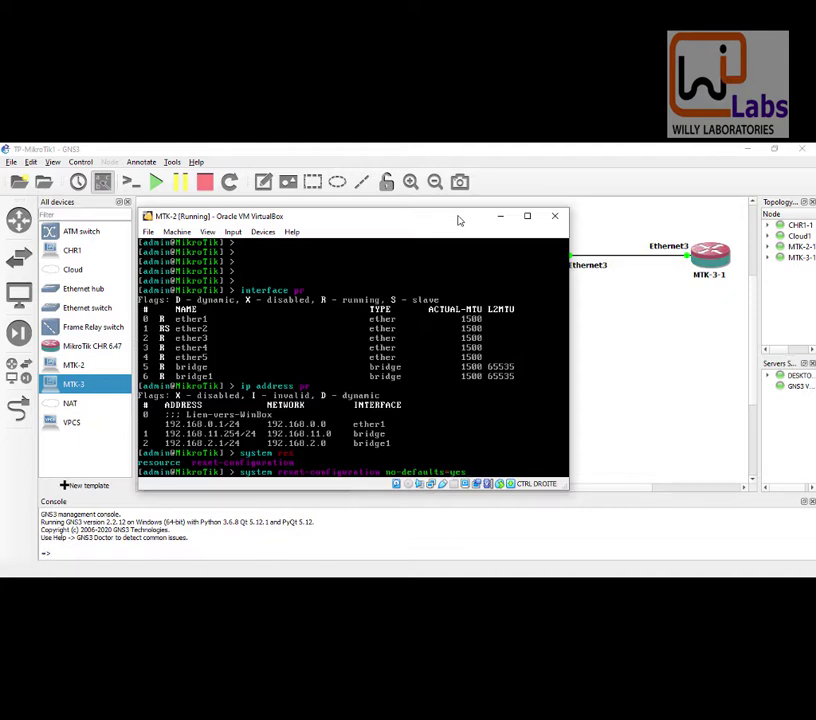
key("Return")
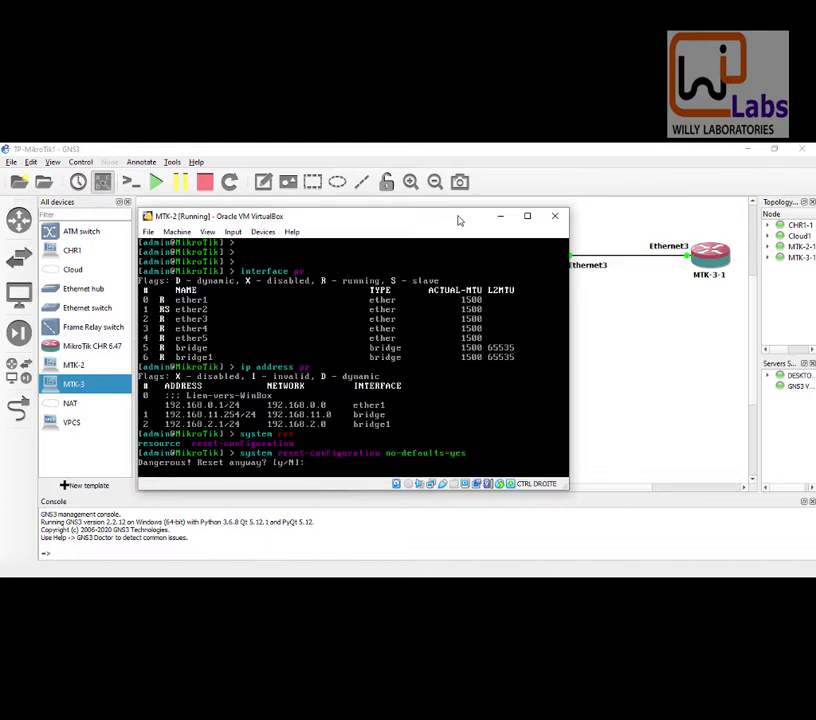
type("y")
left_click(455, 217)
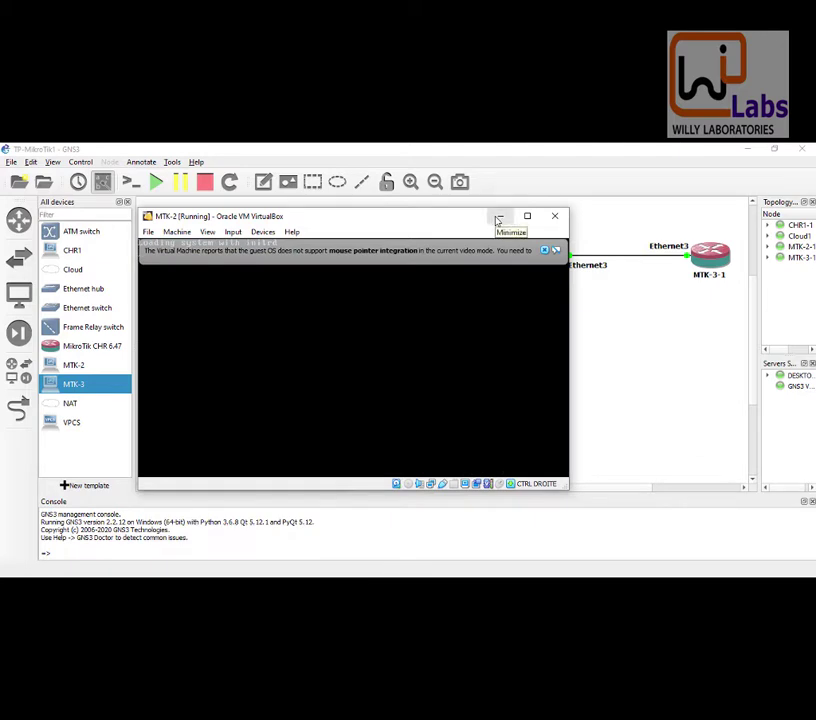
left_click(498, 219)
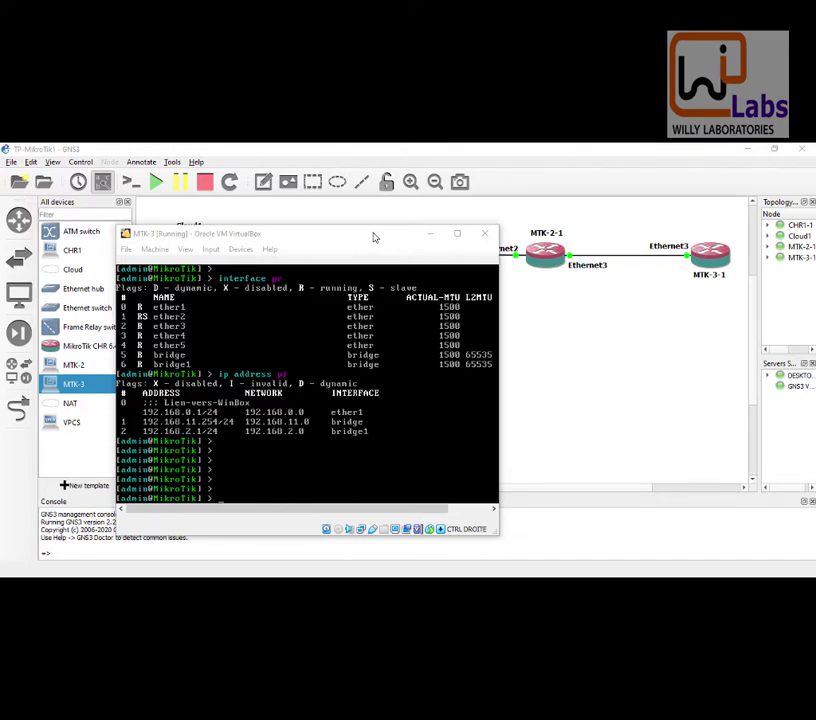
Step: Reset MTK-3 with 'system reset-configuration no-defaults=yes', confirm with y, and minimize its console
left_click(374, 237)
type("system")
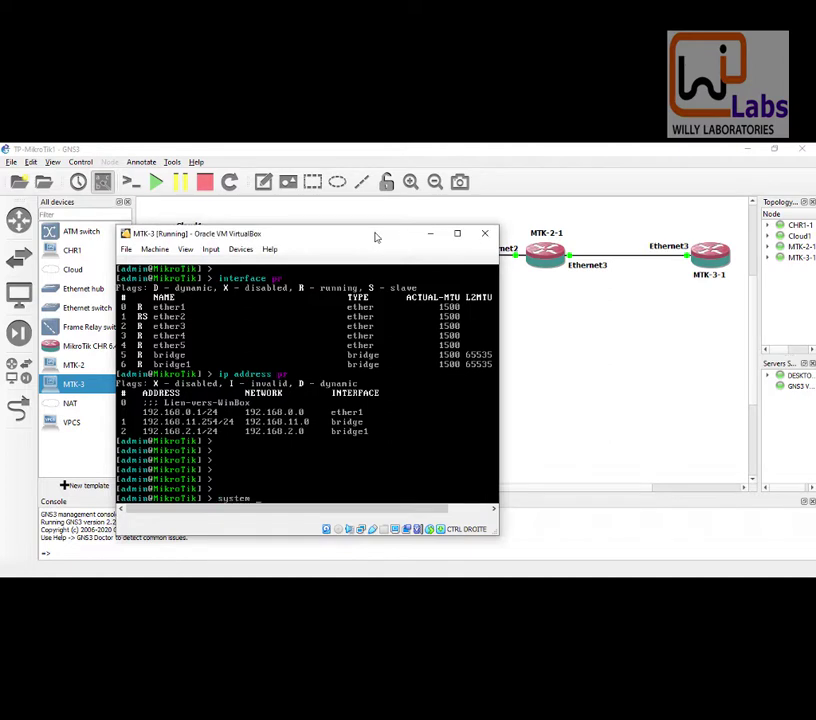
type(" res")
key("Tab")
type("no")
key("Tab")
type("yes")
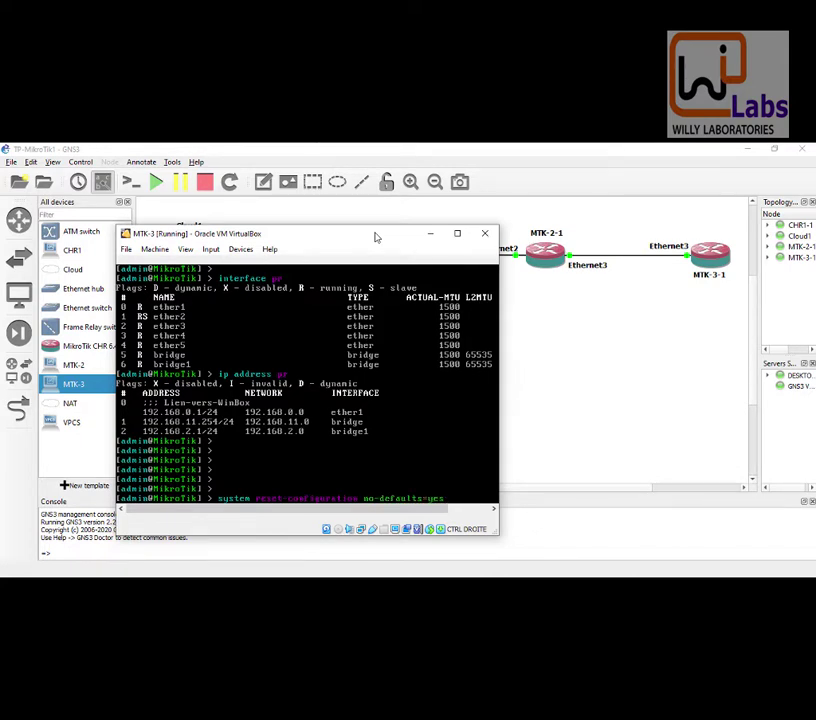
key("Return")
type("y")
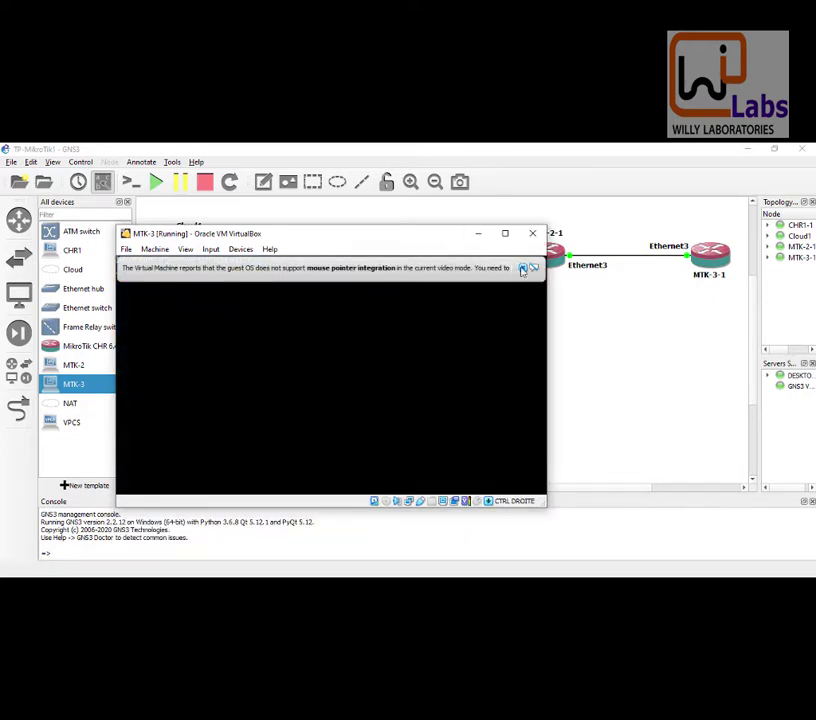
left_click(481, 237)
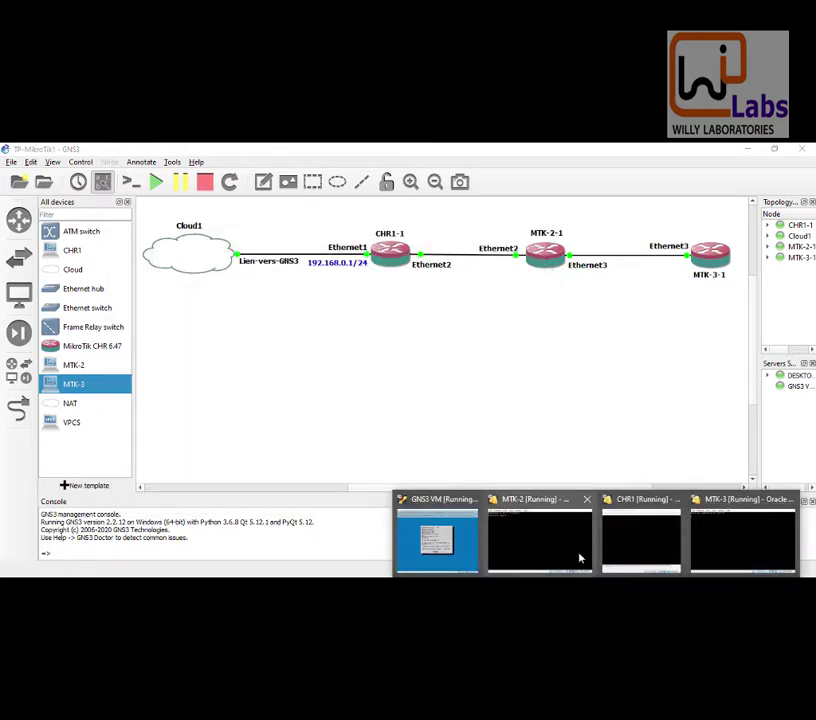
Step: Restore the MTK-2 console and log in as admin
mouse_move(573, 553)
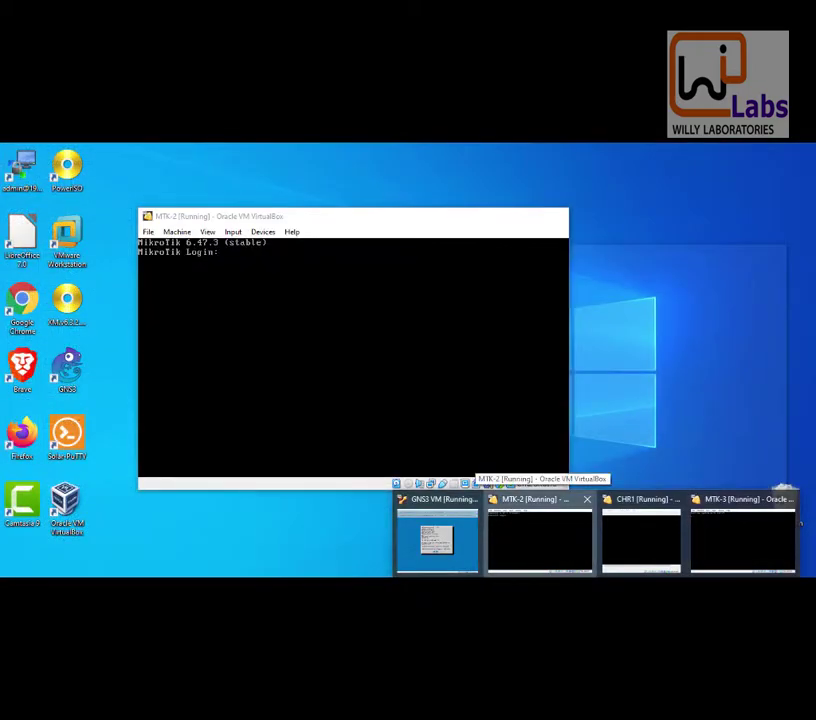
left_click(572, 552)
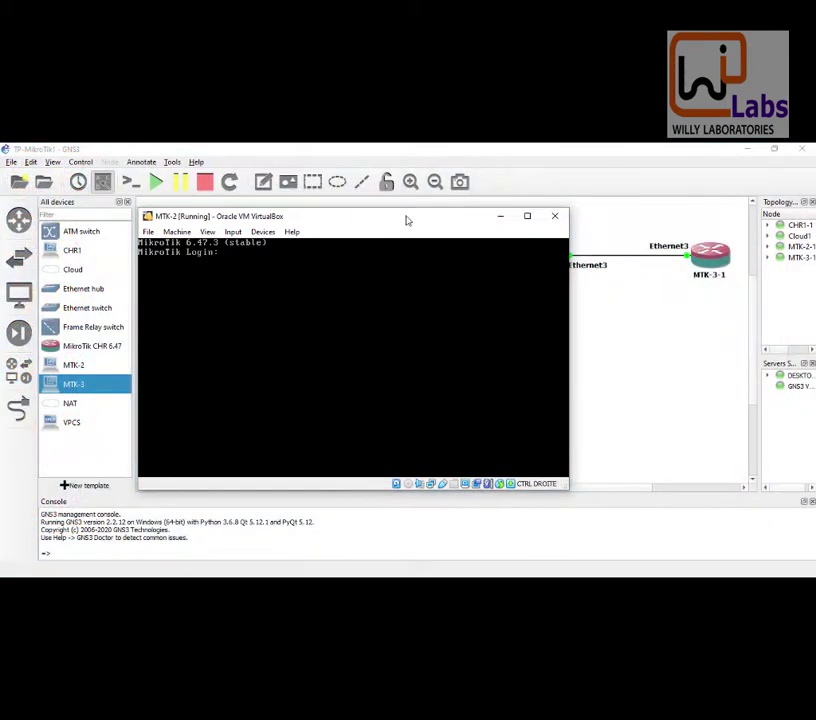
type("admin")
key("Return")
key("Return")
Step: Run 'interface print' and 'ip address print' to show ether1–ether5 and no addresses
key("Return")
key("Return")
key("Return")
key("Return")
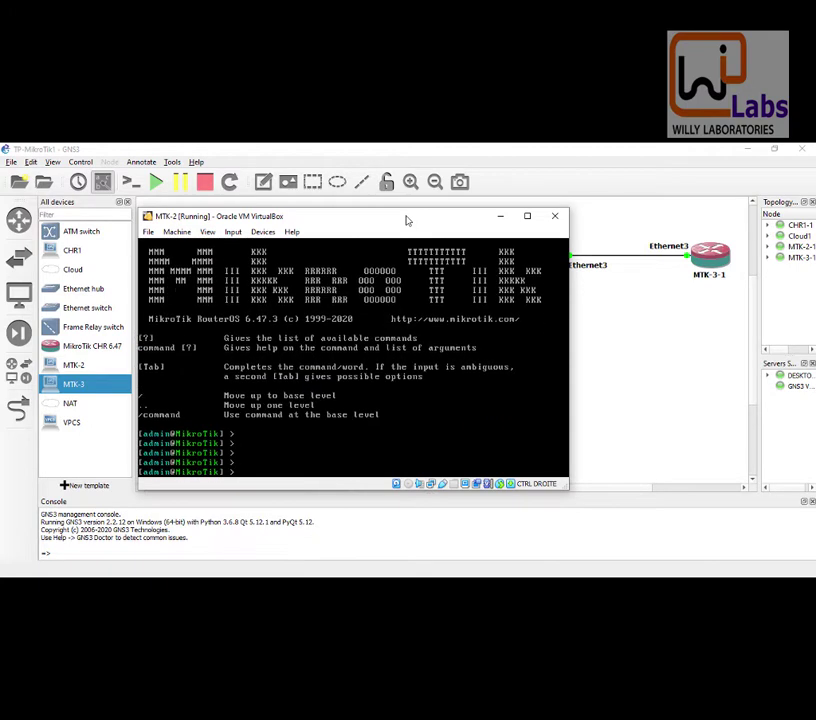
type("interface pr")
key("Return")
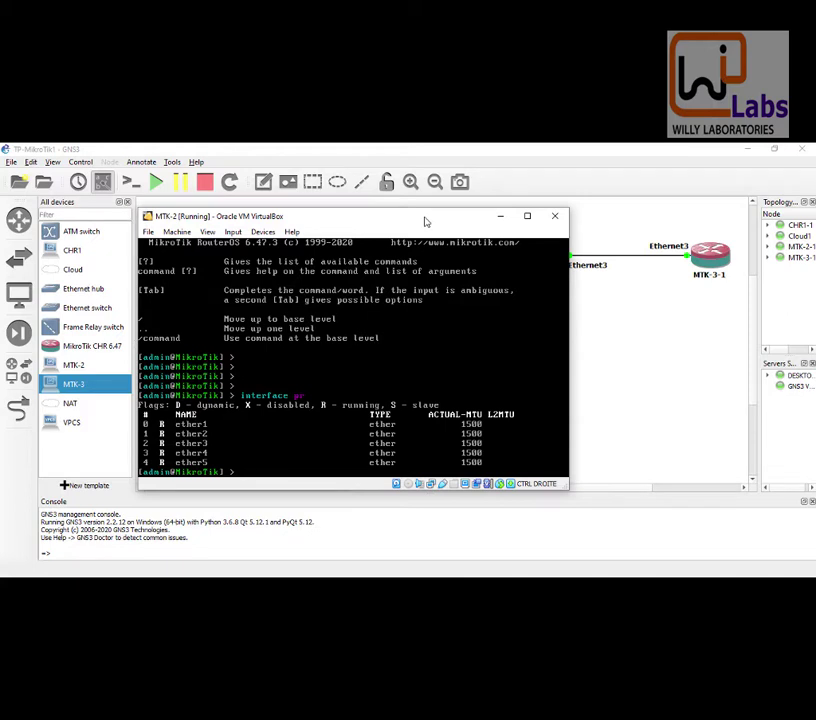
type("add pr")
key("Return")
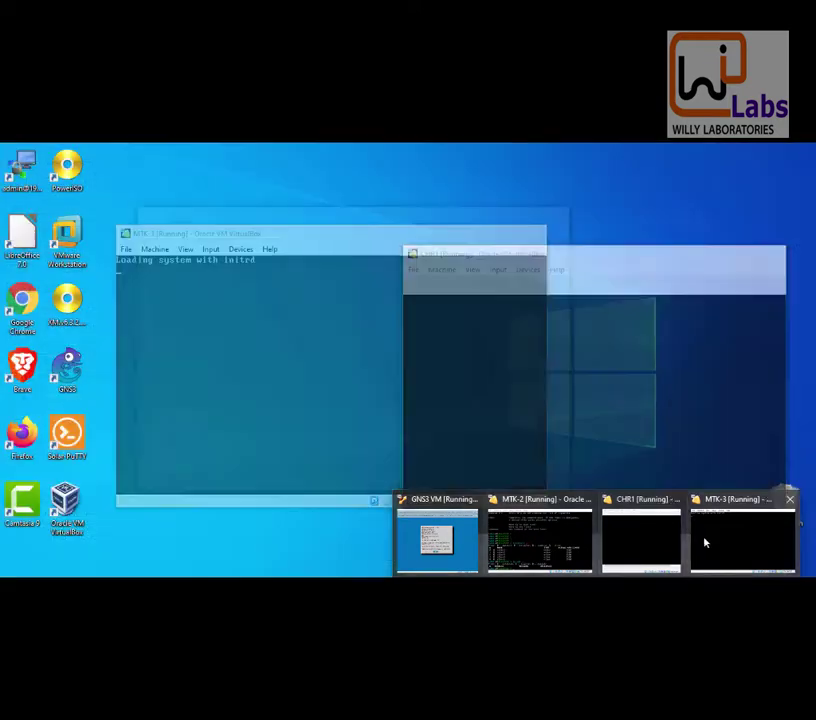
Step: Bring up the MTK-3 console, dismiss the mouse notice, and log in as admin
left_click(705, 543)
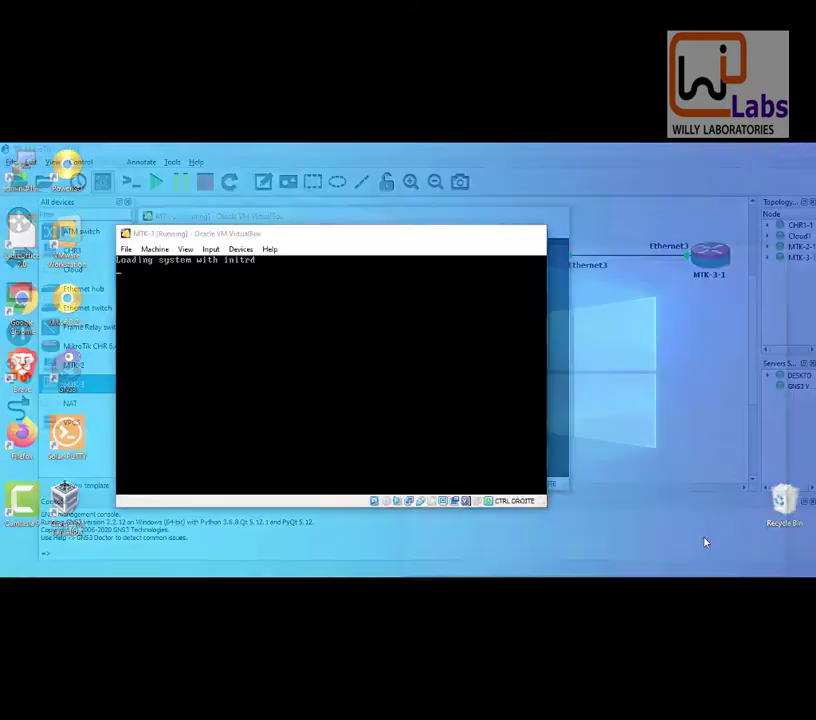
left_click(522, 268)
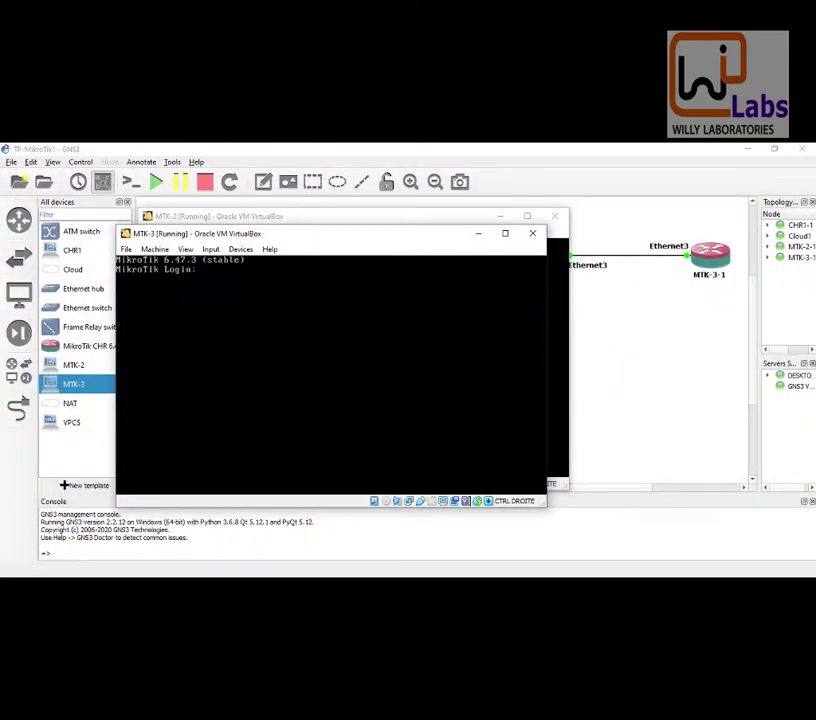
type("admin")
key("Return")
key("Return")
Step: Run 'interface print' and 'ip address print' on MTK-3, then move its window up
type("interface ")
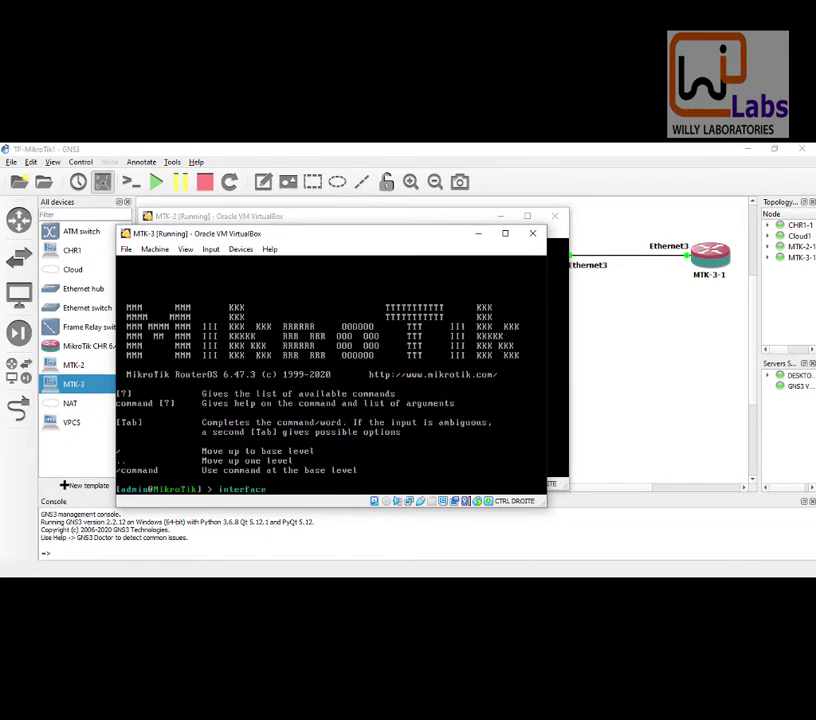
type("pr")
key("Return")
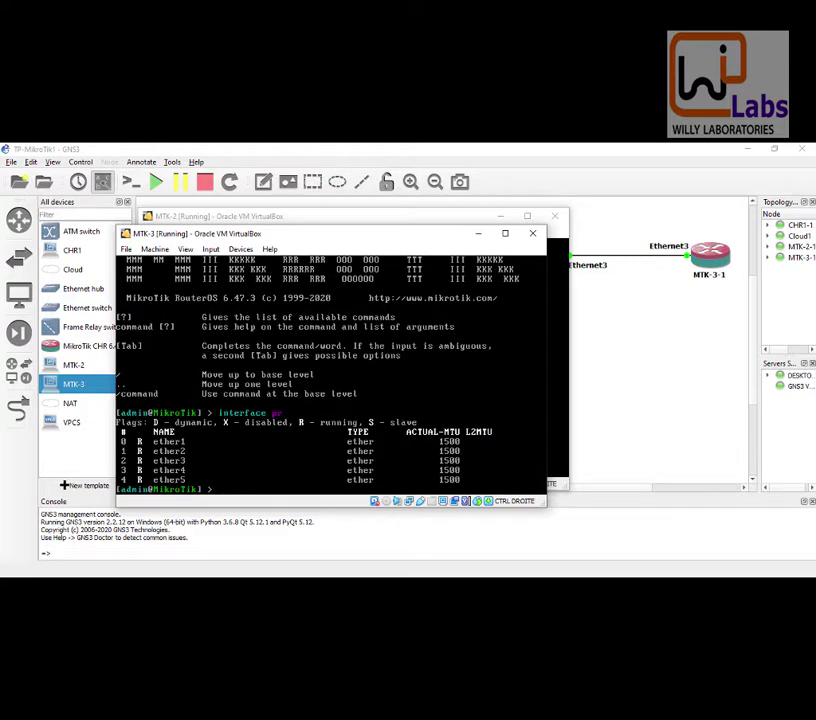
type("ip address pr")
key("Return")
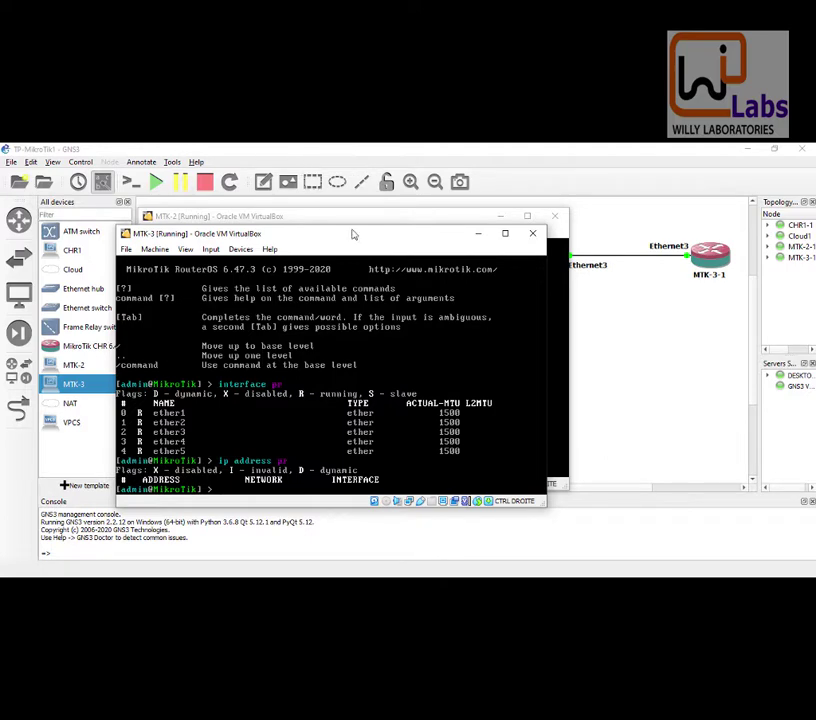
left_click_drag(355, 240, 477, 191)
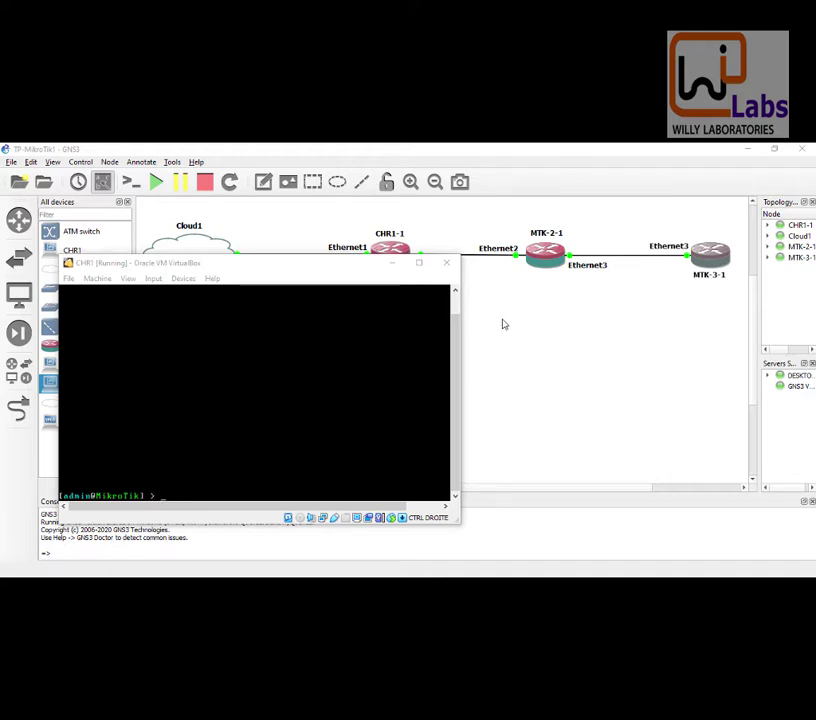
Step: Activate the CHR1 console and resize it to show more lines
left_click(339, 266)
double_click(339, 266)
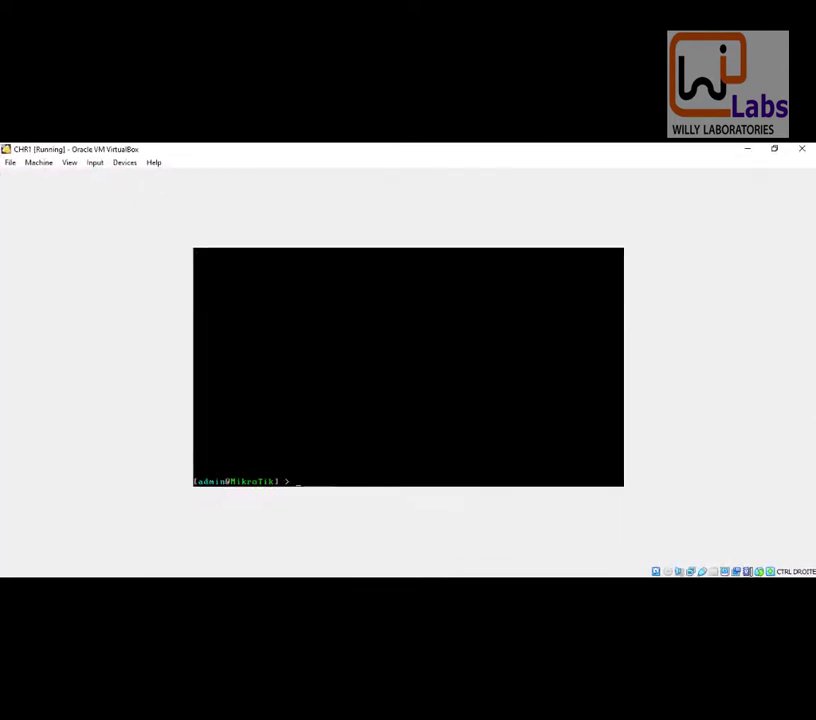
left_click(780, 149)
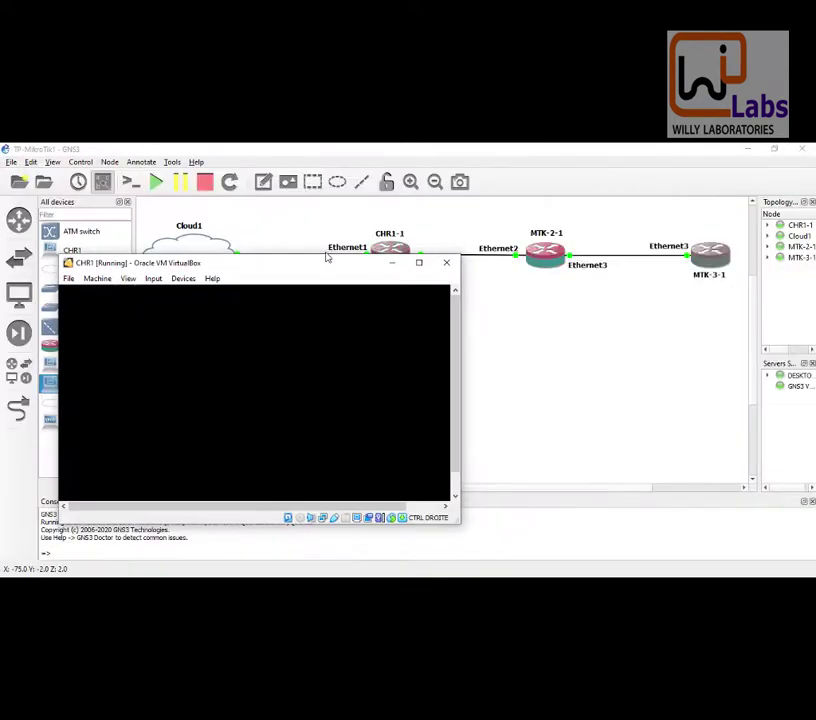
left_click_drag(326, 268, 327, 291)
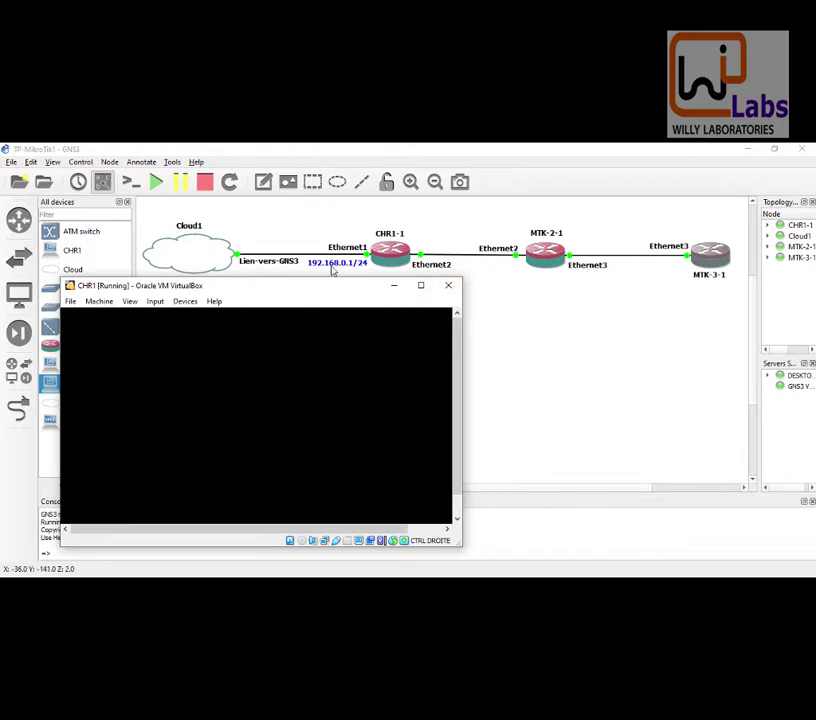
key("Return")
key("Return")
key("Return")
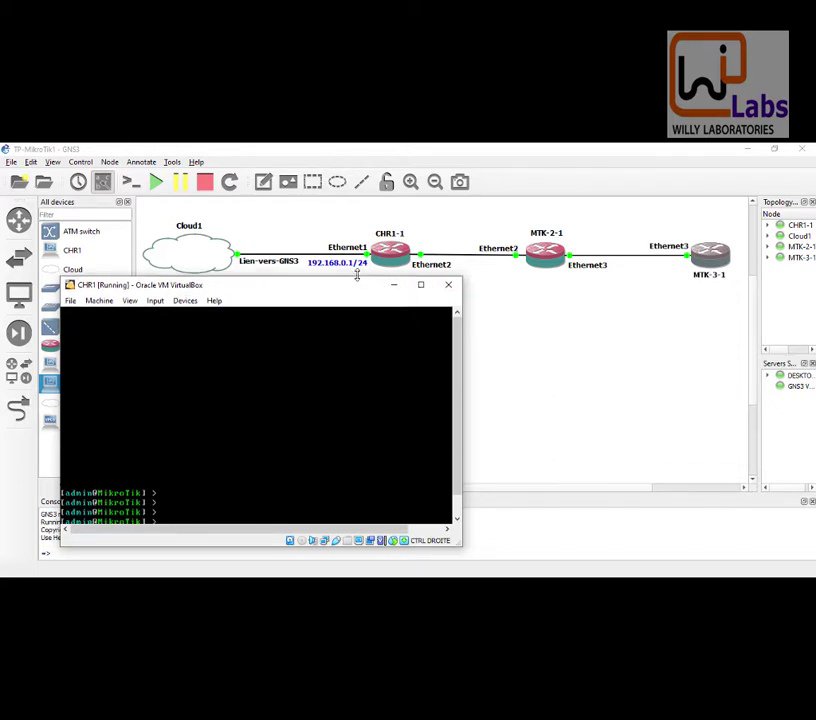
left_click_drag(357, 275, 357, 251)
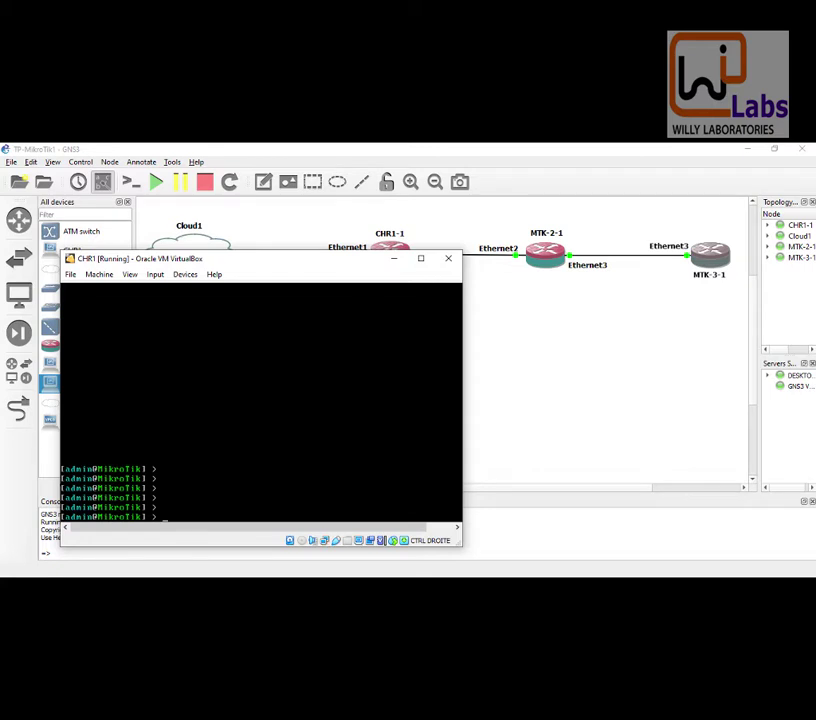
Step: Run 'ip neighbor print' on CHR1, listing neighbors on ether1 and ether2 with MACs
type("ip neighbor pr")
key("Return")
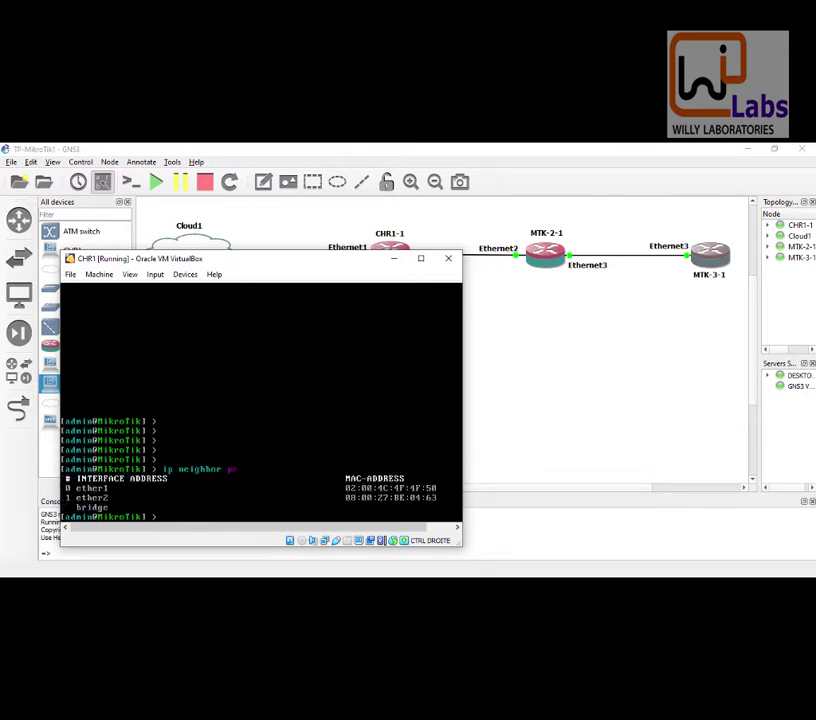
left_click_drag(343, 265, 386, 284)
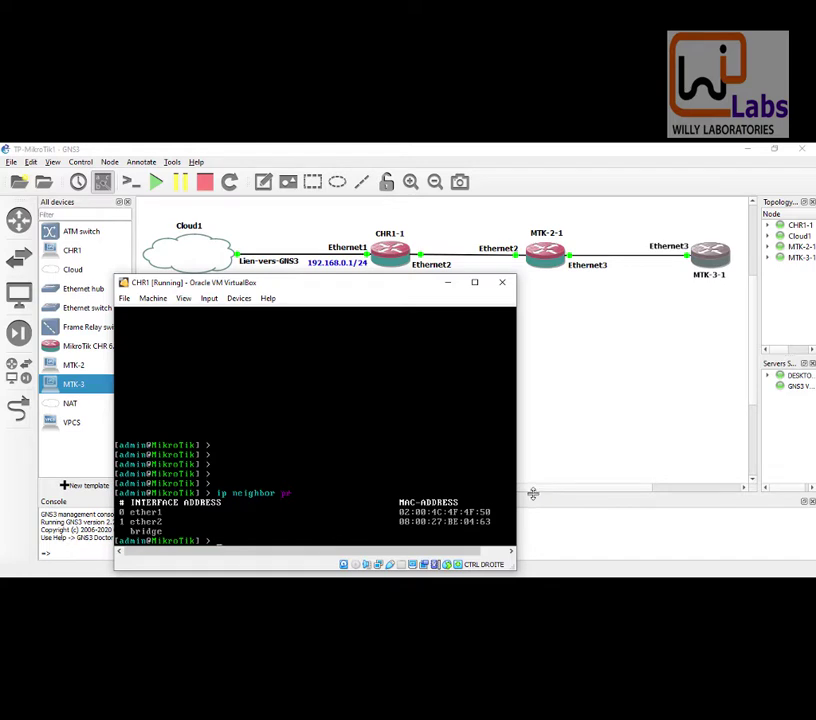
Step: Hide CHR1 and run 'interface ethernet print' on MTK-2, showing ether1–ether5 at MTU 1500
left_click(503, 282)
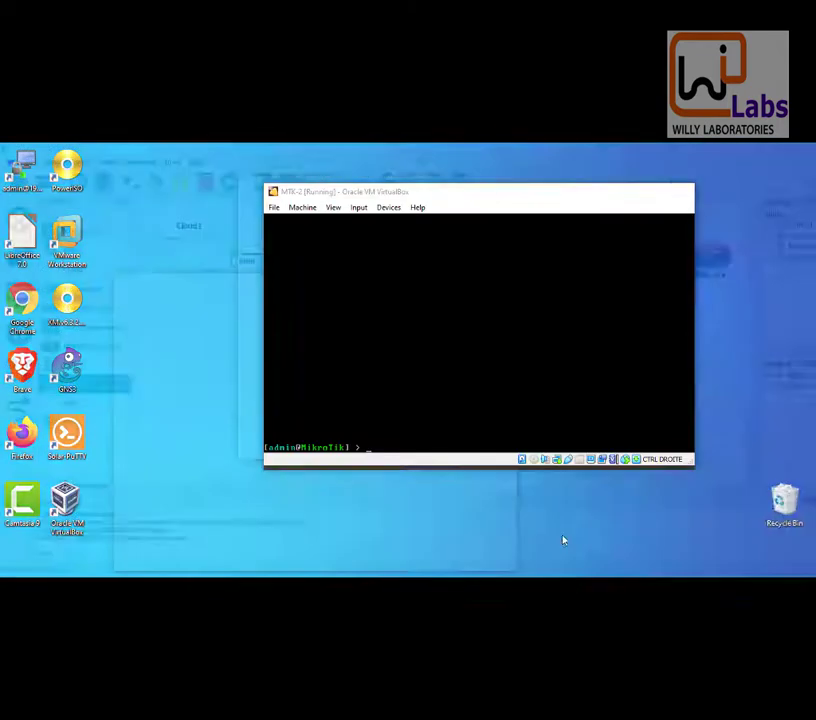
left_click(563, 540)
type("inte")
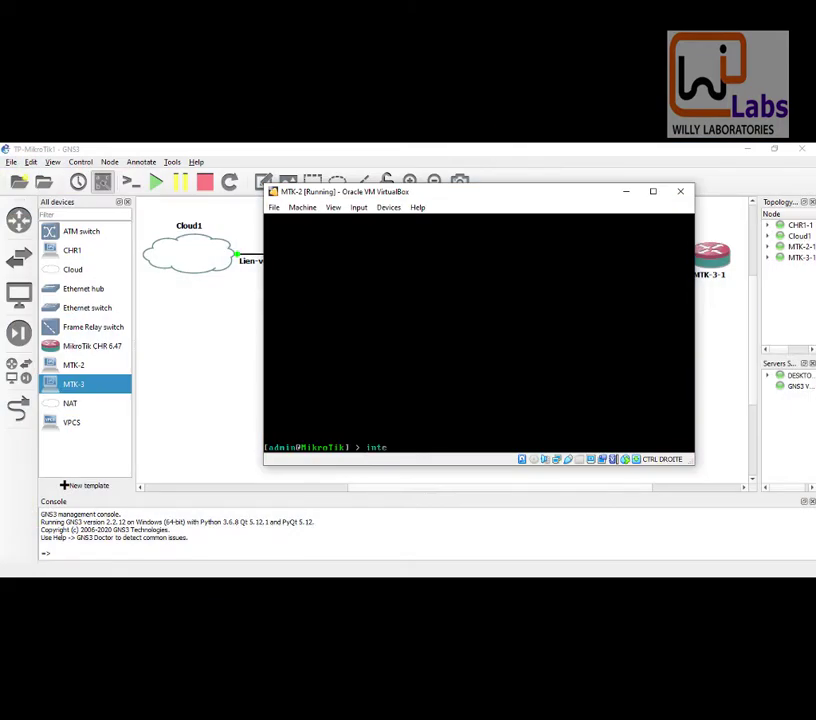
type("rface ethernet pr")
key("Return")
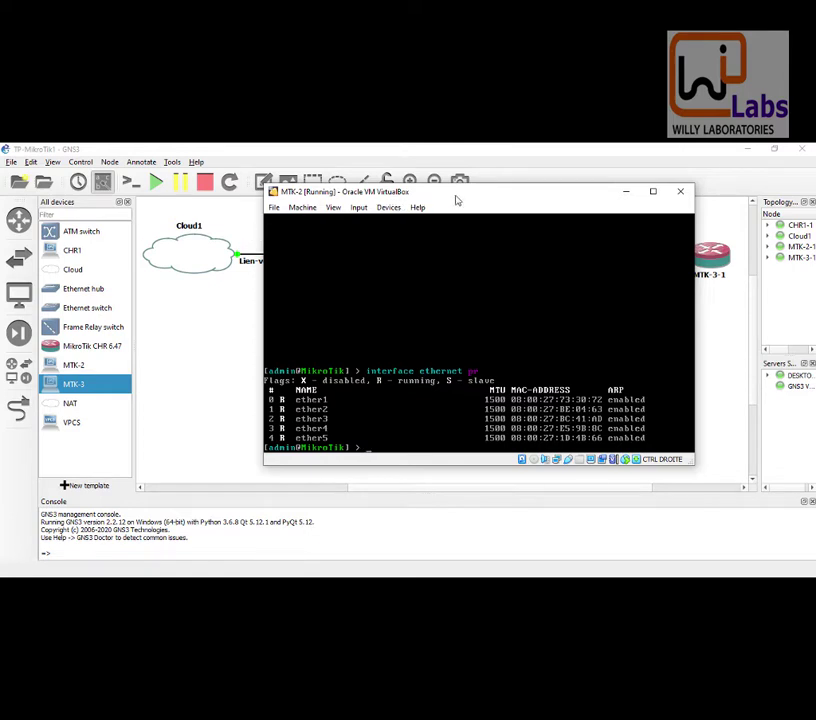
left_click_drag(457, 200, 392, 200)
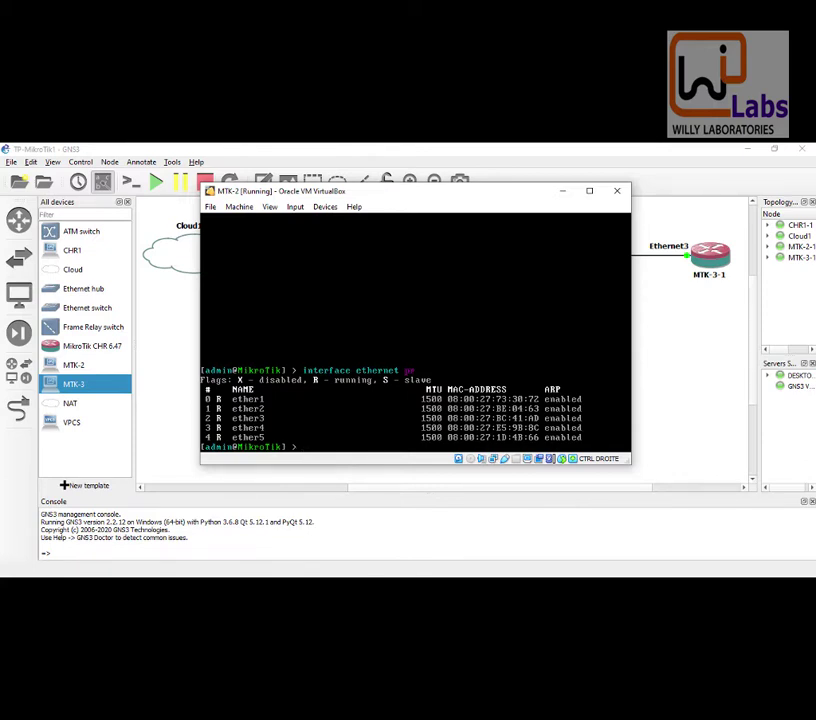
mouse_move(596, 584)
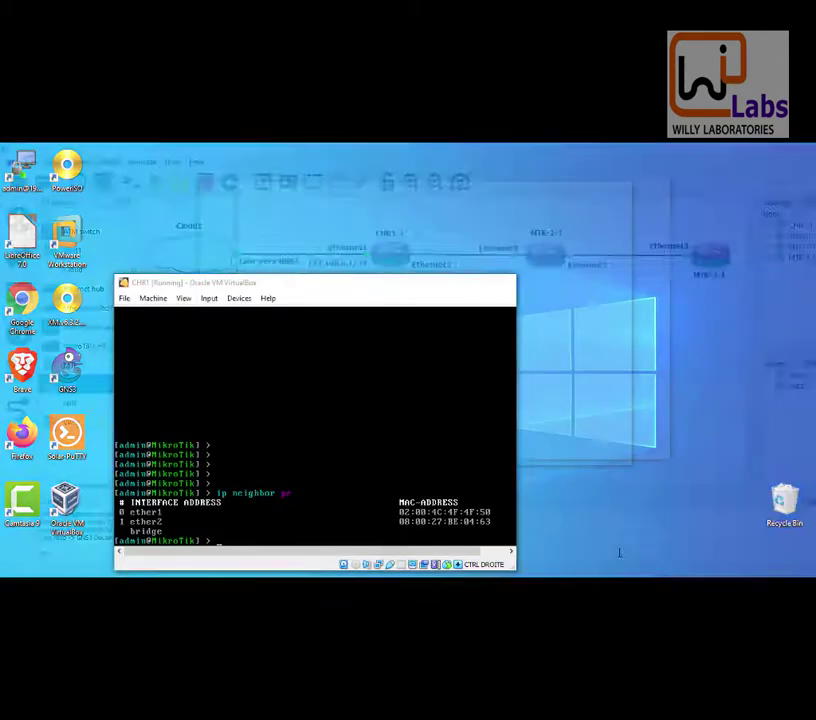
Step: Move the CHR1 console to the upper left and bring MTK-3's console up with a fresh prompt
left_click(619, 552)
left_click_drag(330, 282, 228, 243)
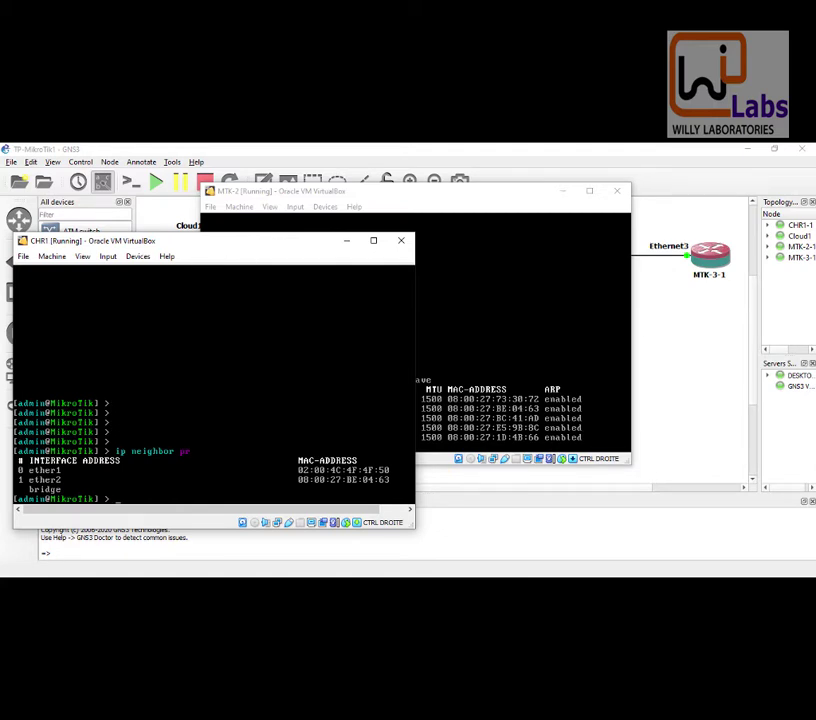
left_click(600, 576)
left_click(706, 539)
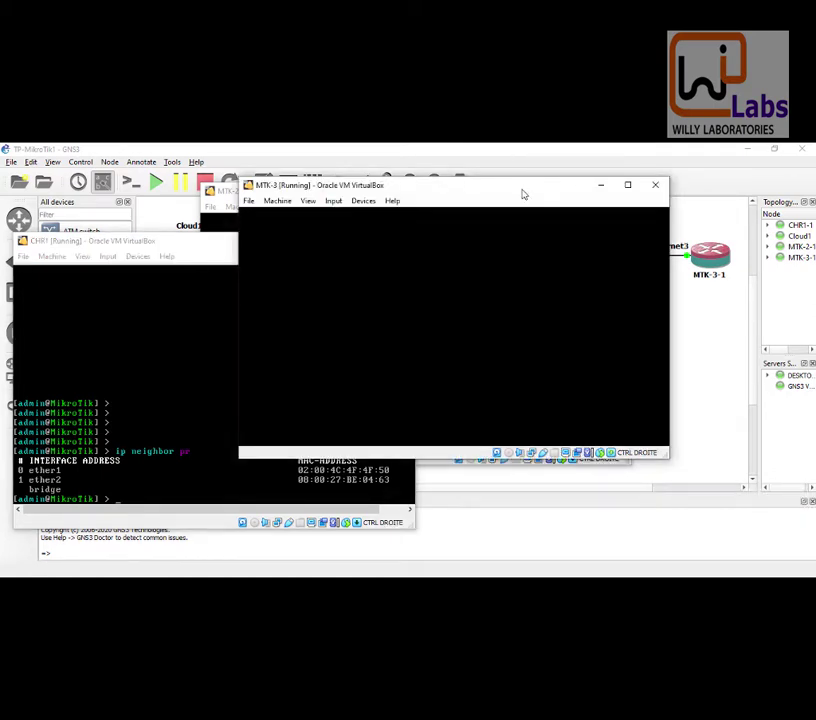
key("Return")
key("Return")
key("Return")
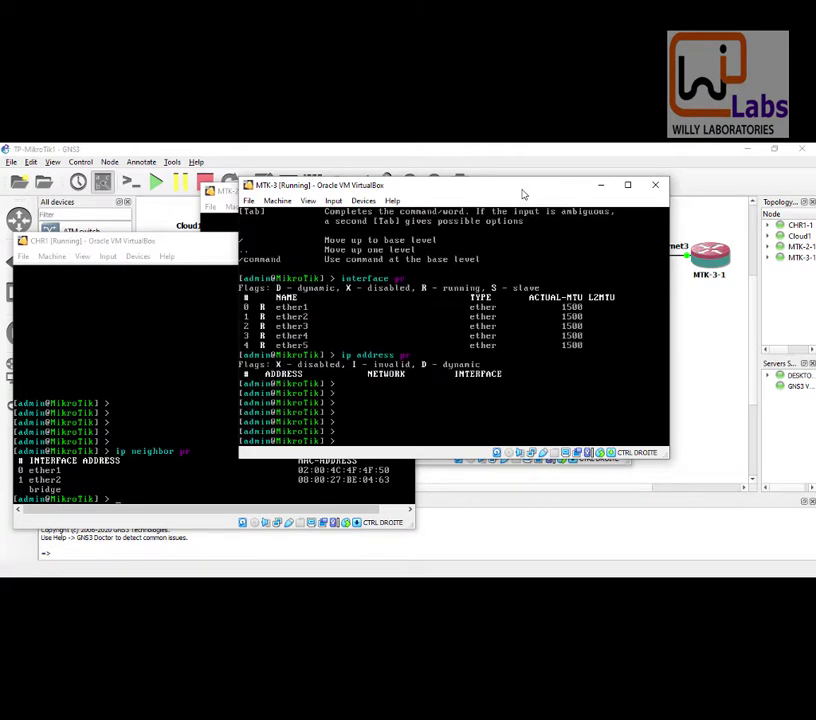
Step: Clear MTK-3's screen and run 'interface ethernet print', showing ether1–ether5 running
key("ctrl+l")
type("inte")
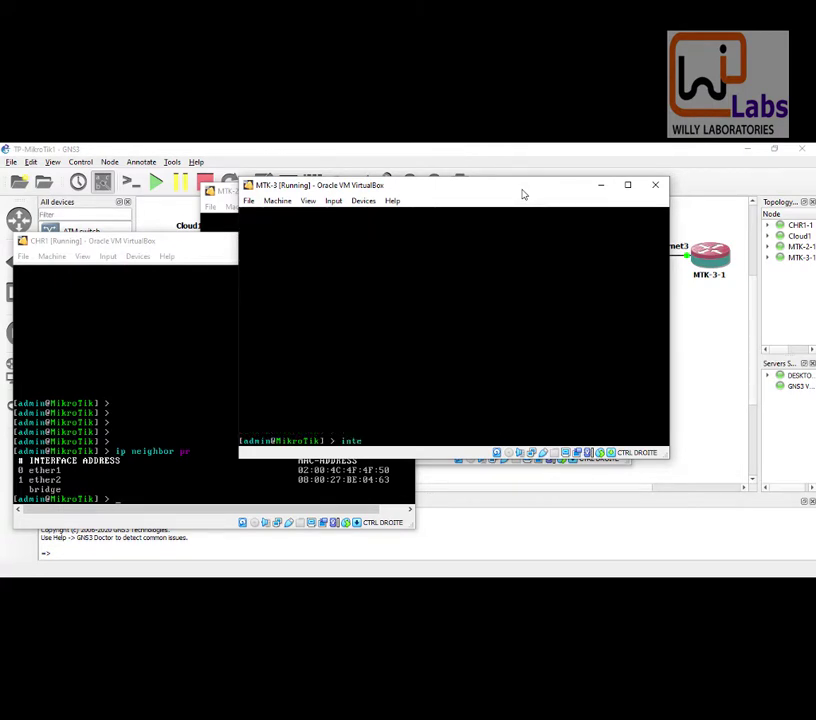
type("rface ethernet pr")
key("Return")
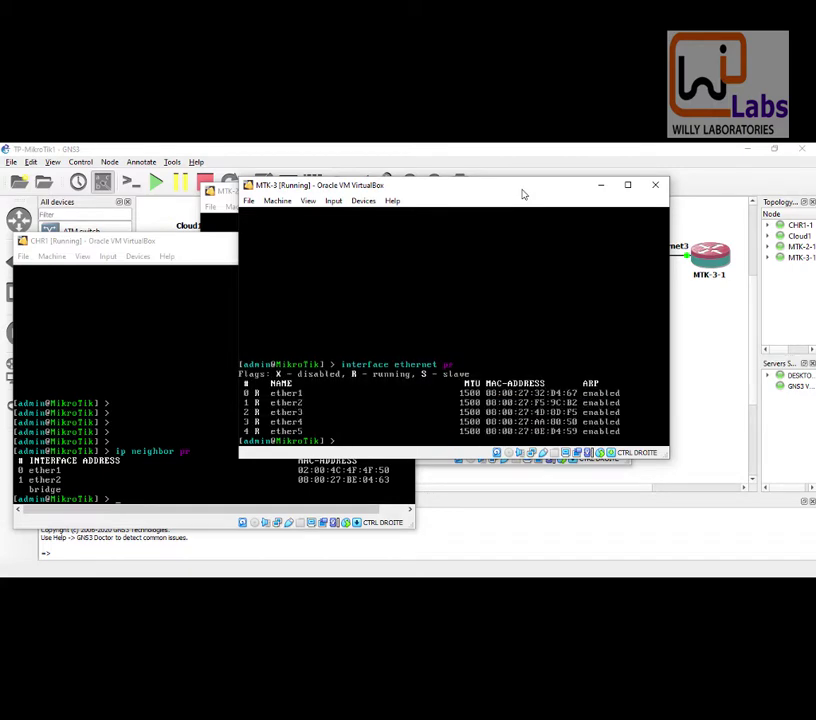
left_click_drag(522, 194, 614, 295)
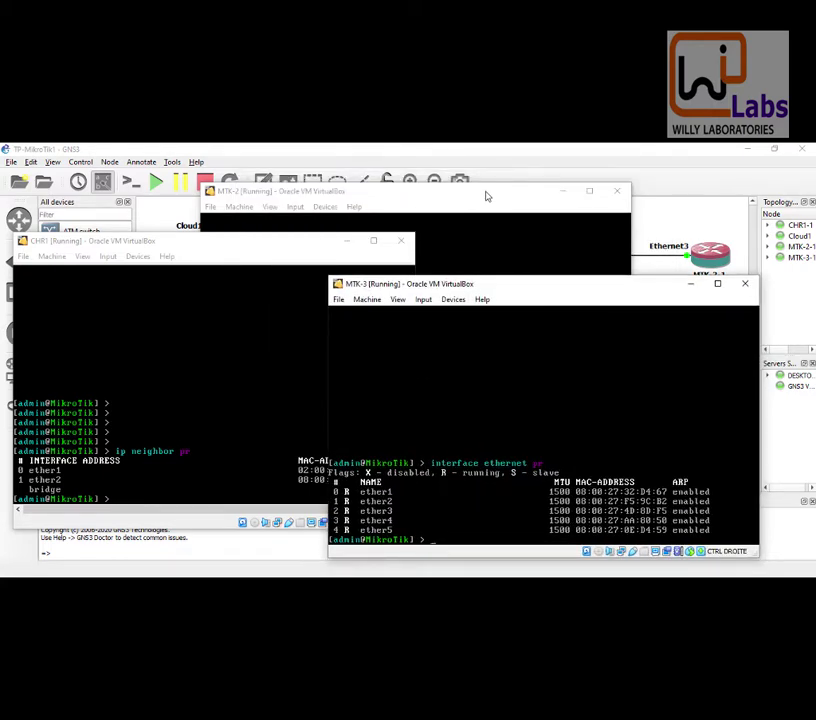
Step: Run 'ip neighbor print' on MTK-2, showing 192.168.11.254 on ether2 and an ether3 entry
left_click(486, 197)
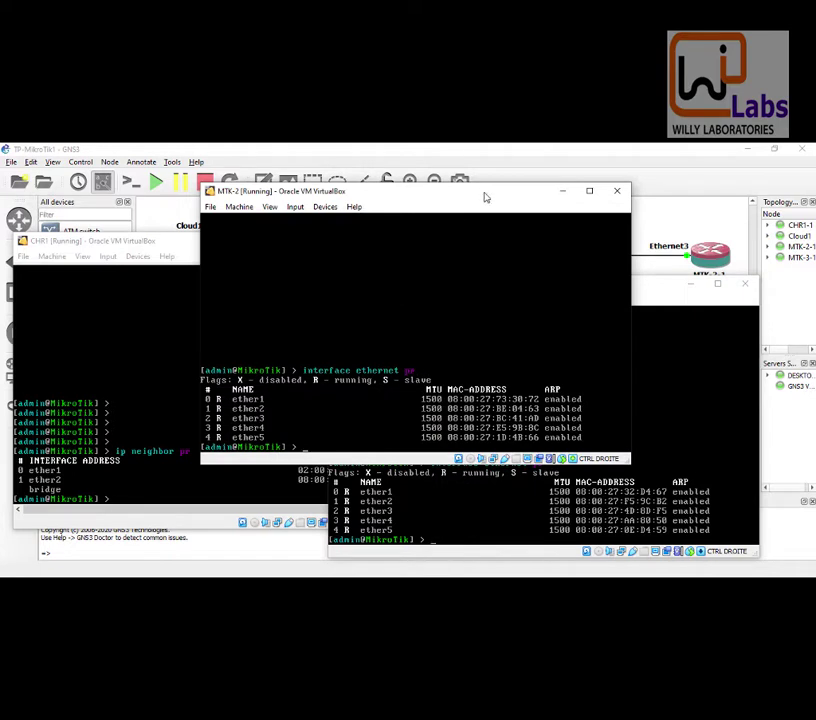
type("ip neighbor pr")
key("Return")
left_click_drag(485, 197, 355, 160)
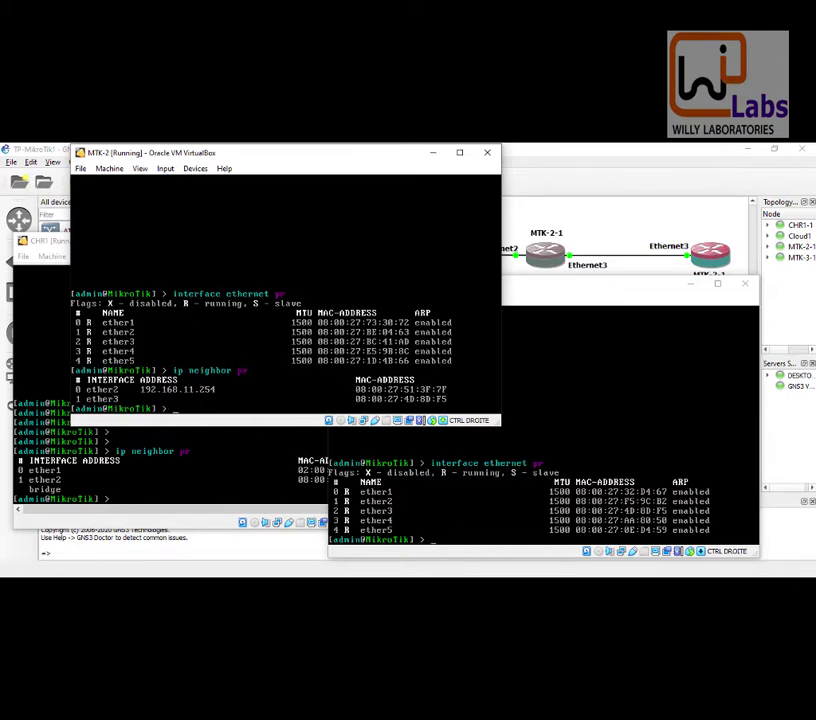
left_click_drag(368, 153, 434, 180)
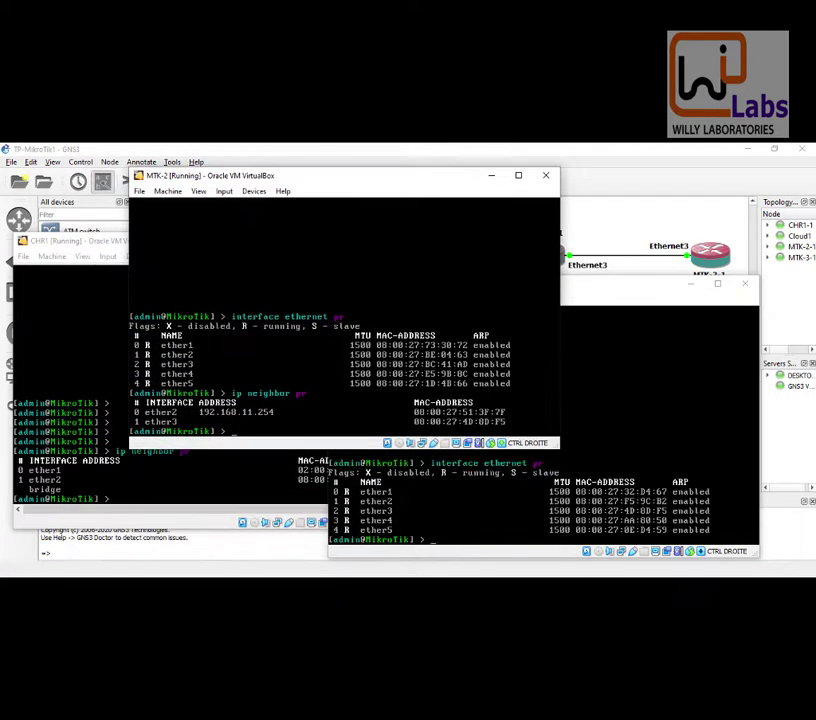
Step: Run 'ip add print' on CHR1, listing 192.168.0.1/24, 192.168.11.254/24 and 192.168.2.1/24
left_click(104, 241)
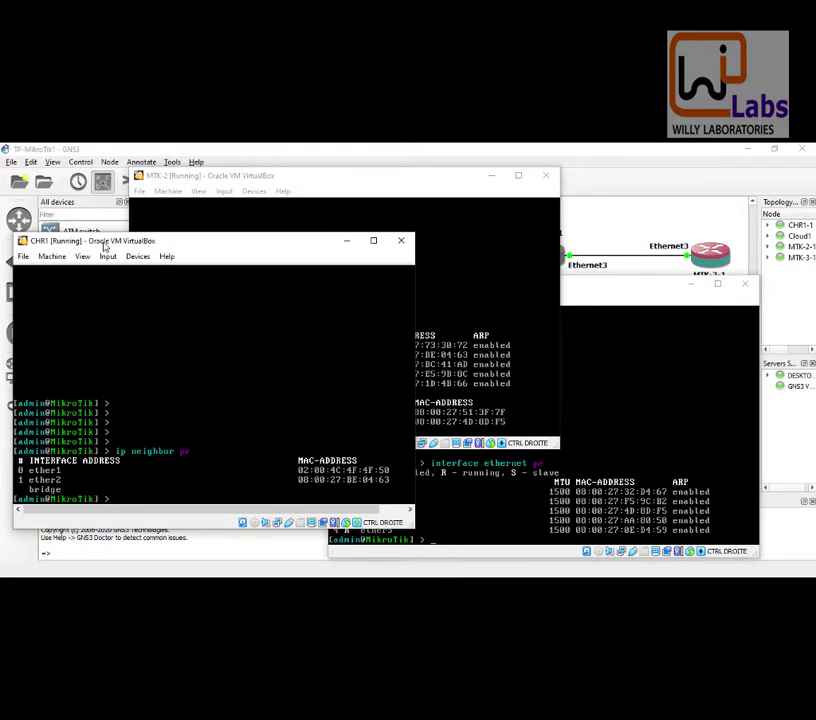
type("ip add pr")
key("Return")
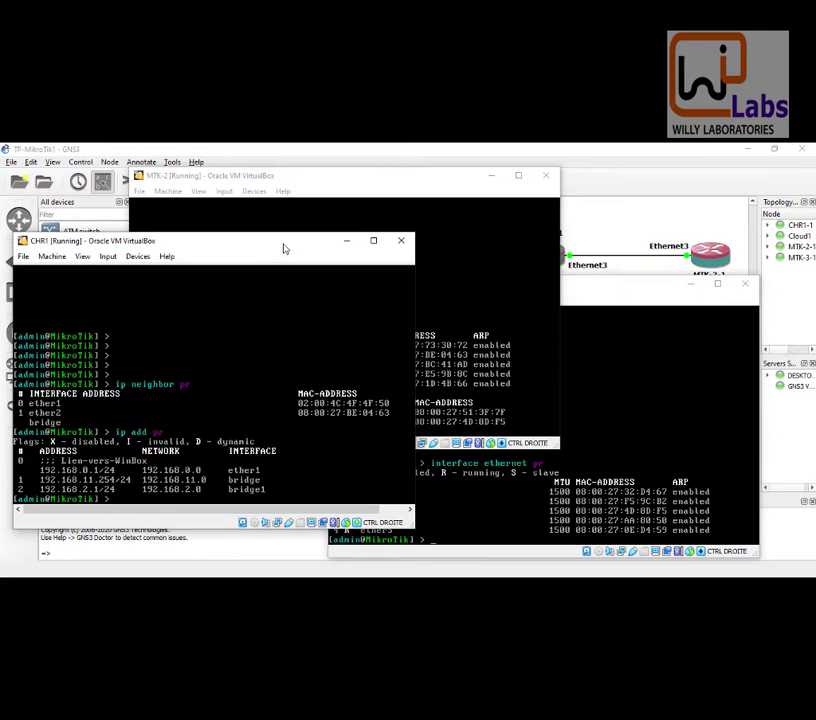
Step: Arrange the MTK-2 and CHR1 consoles side by side above the topology
left_click_drag(385, 179, 525, 293)
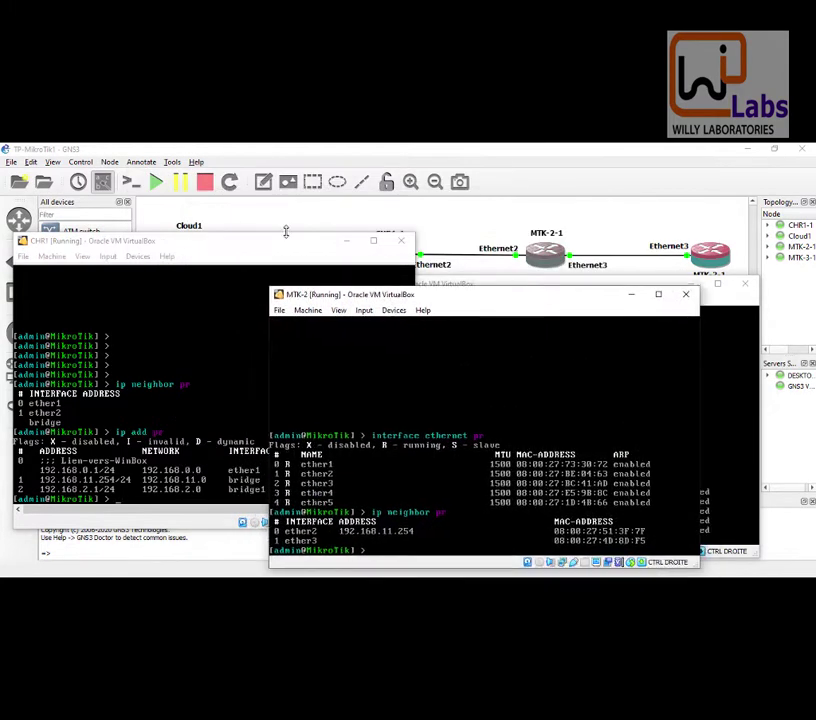
left_click_drag(283, 243, 279, 286)
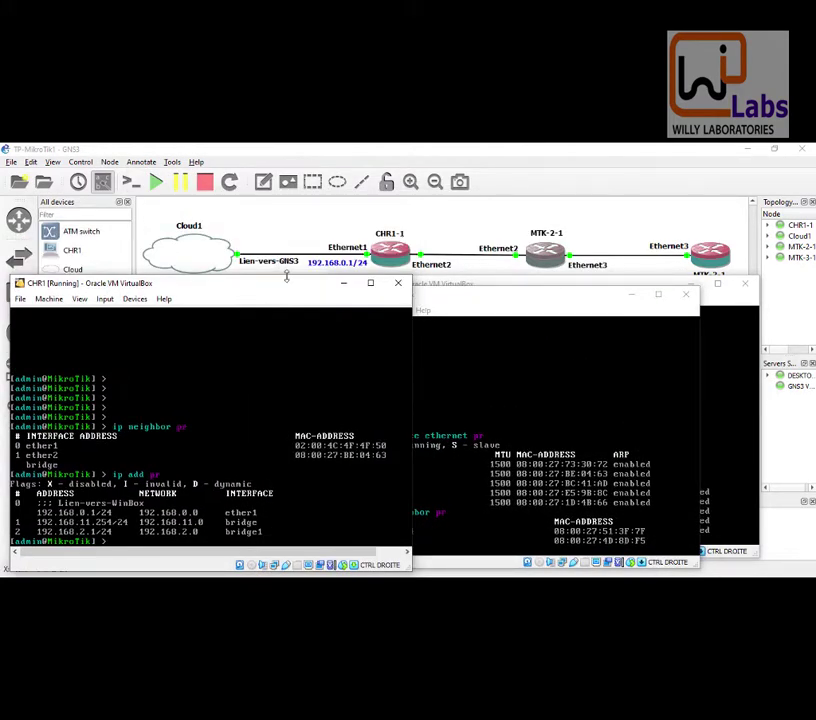
left_click(462, 300)
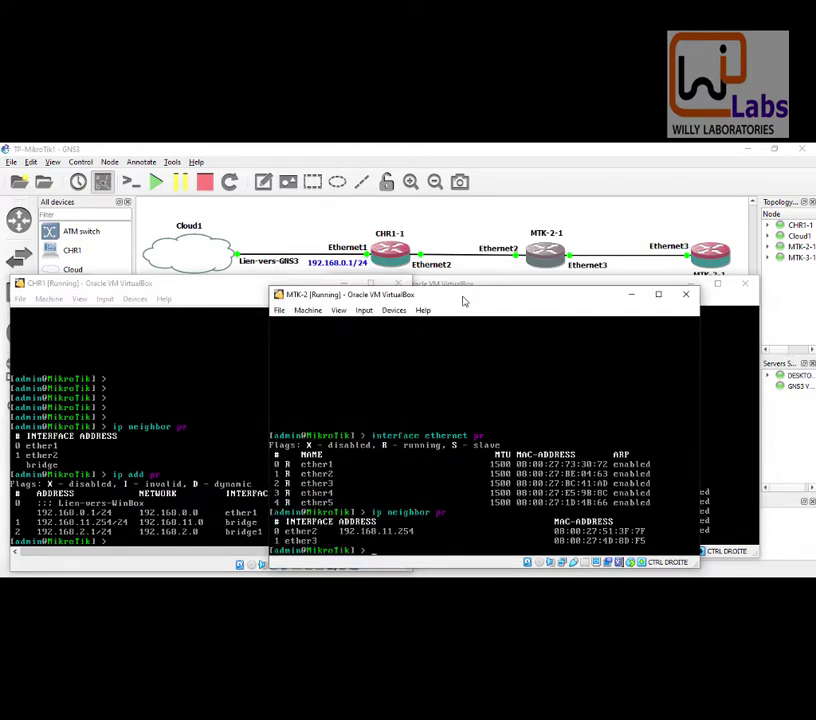
left_click_drag(463, 300, 463, 292)
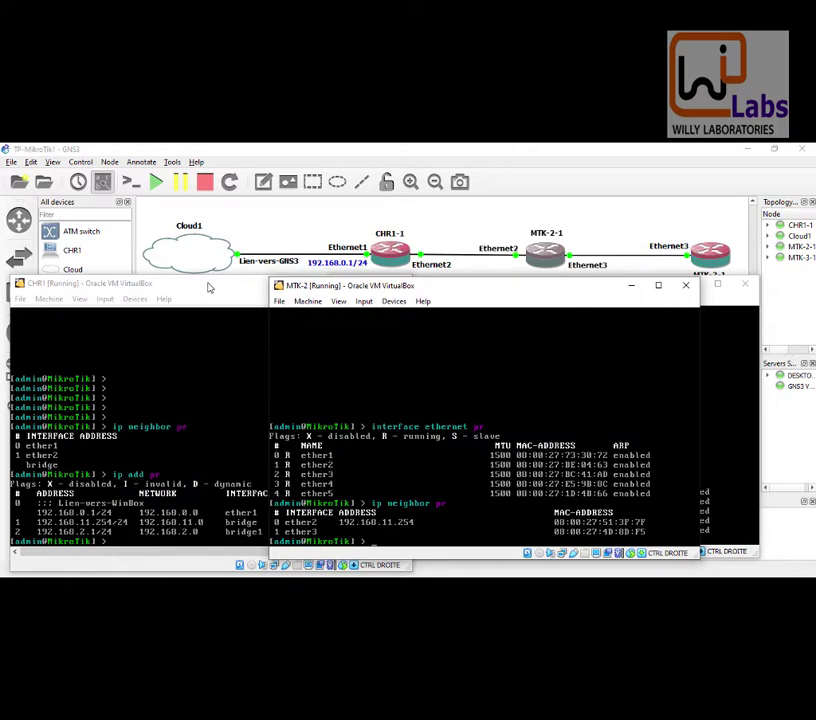
Step: Run 'interface ethernet print' on CHR1, then move the MTK-2 console up-left beside it
left_click(208, 288)
type("inte")
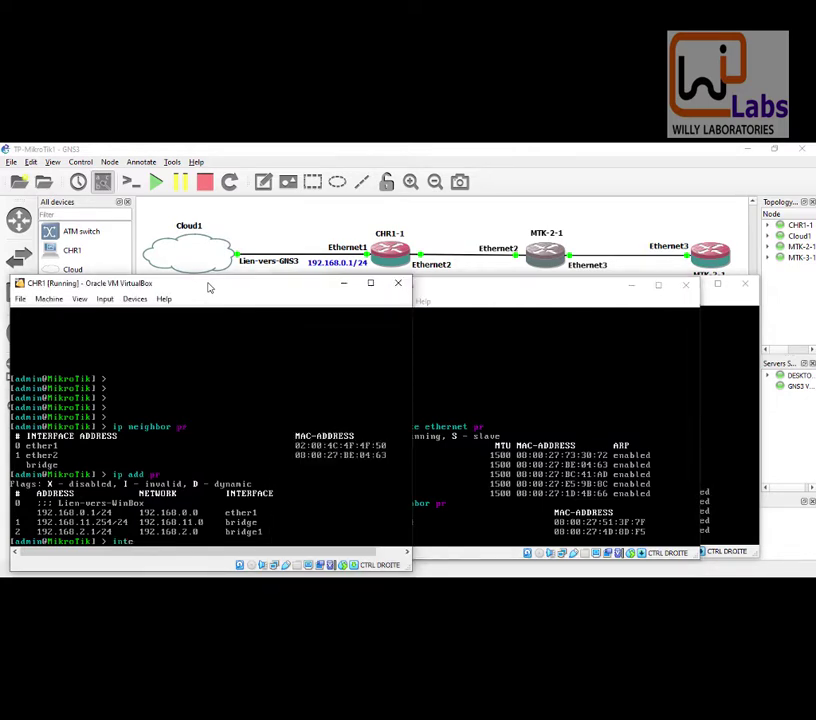
type("rface ethernet pr")
key("Return")
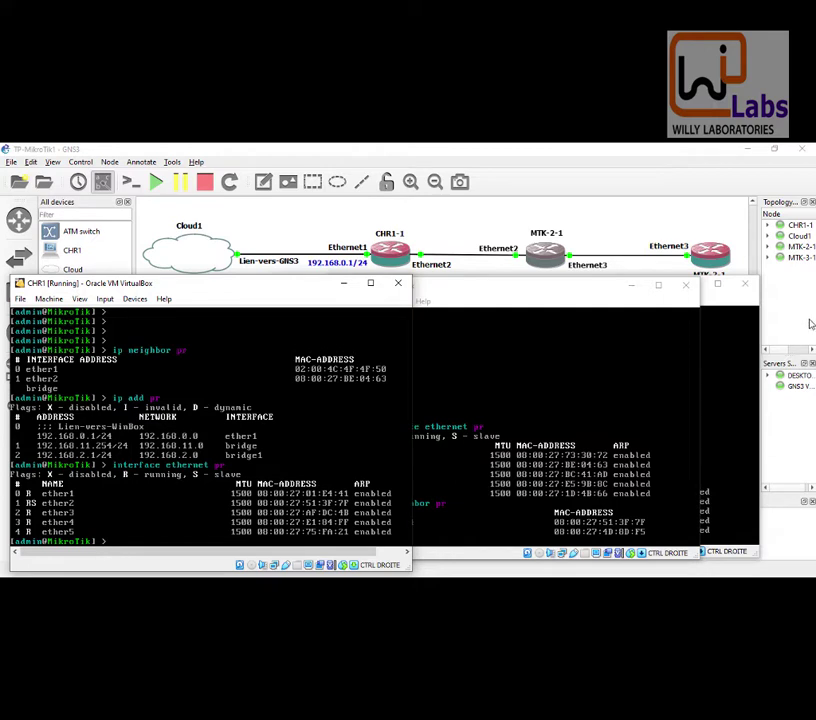
left_click(524, 300)
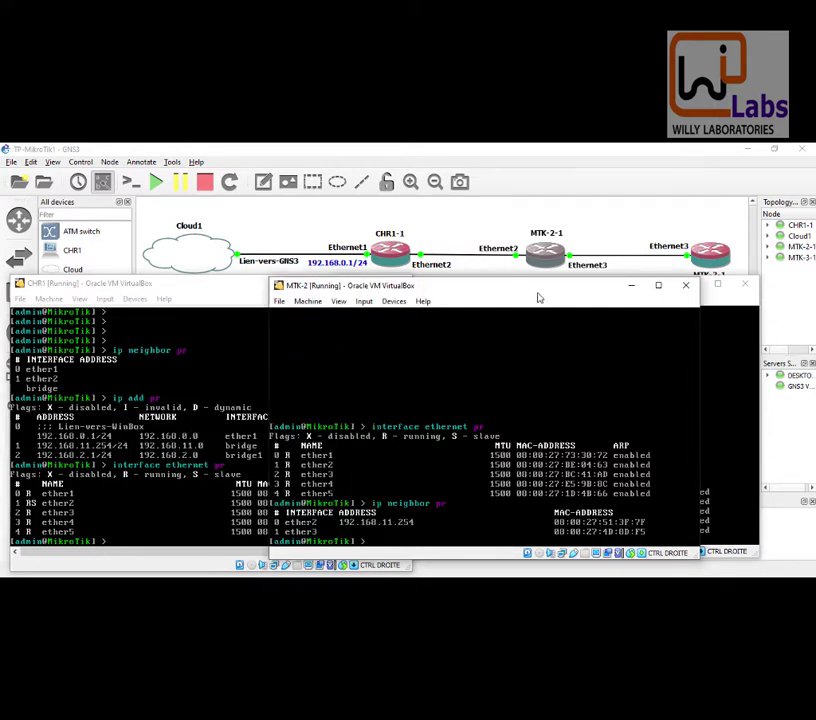
left_click_drag(543, 296, 304, 226)
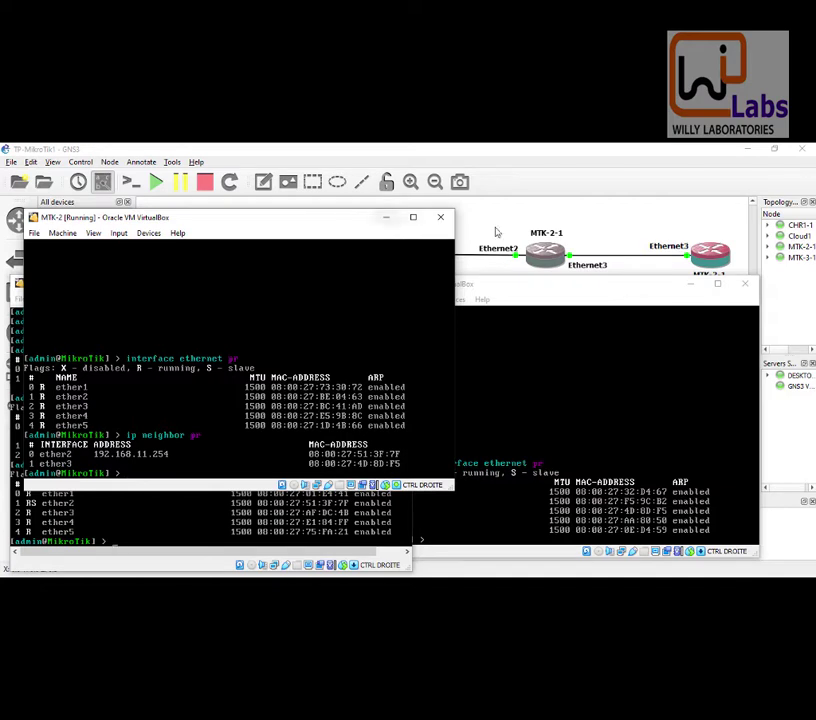
Step: Open the MTK-3-1 console from the topology, position it, and bring MTK-2's console forward
left_click(706, 258)
left_click_drag(641, 295, 619, 296)
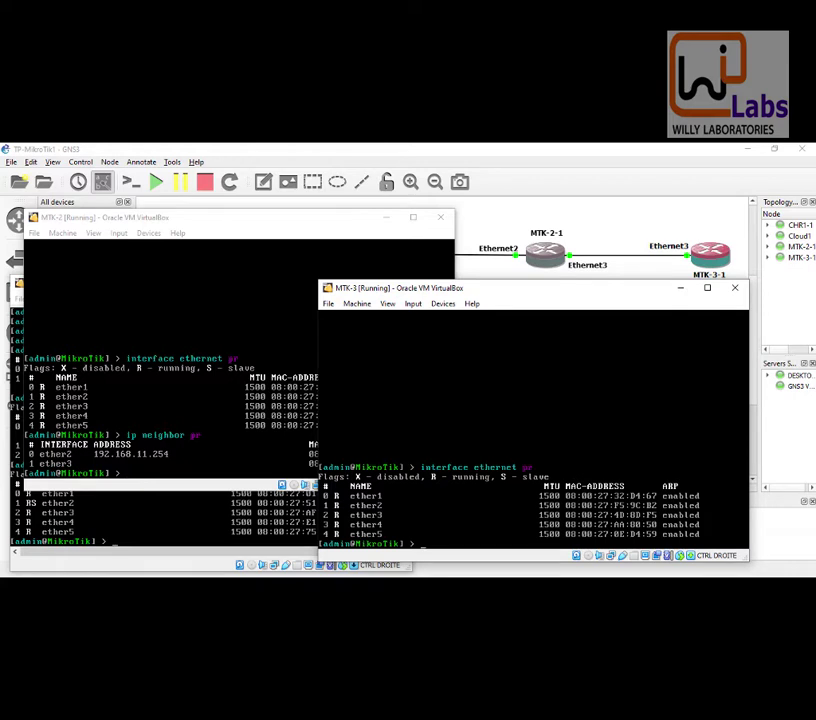
left_click(325, 225)
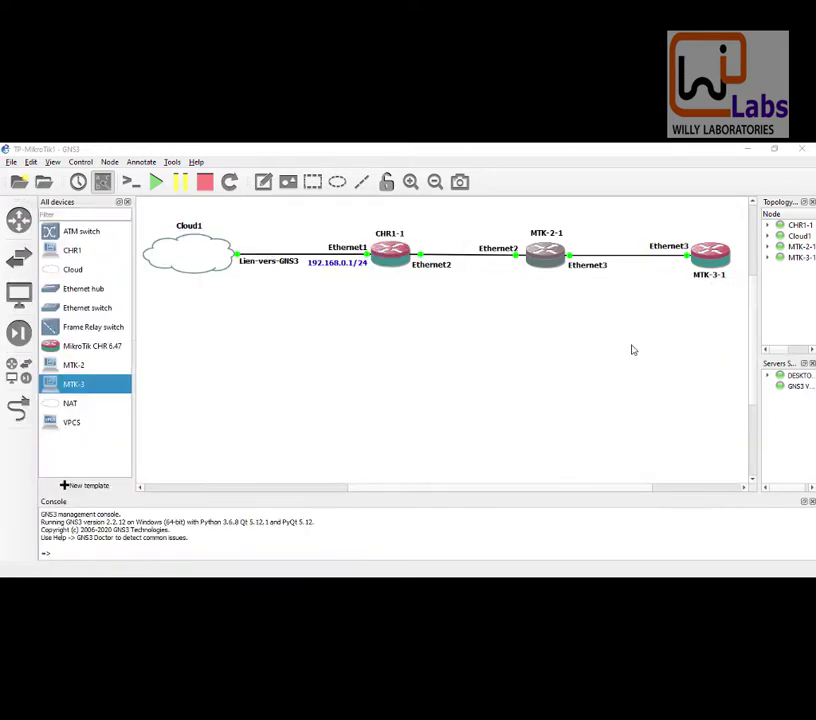
Step: Run 'ip neighbor print' on MTK-3 to list its neighbors, then bring MTK-2's console forward for comparison
mouse_move(624, 546)
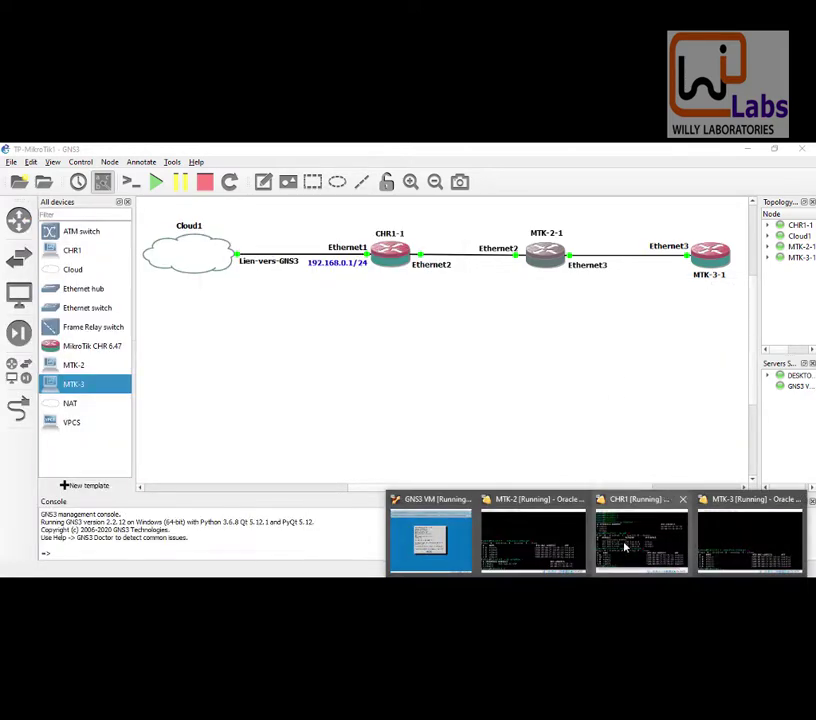
left_click(700, 540)
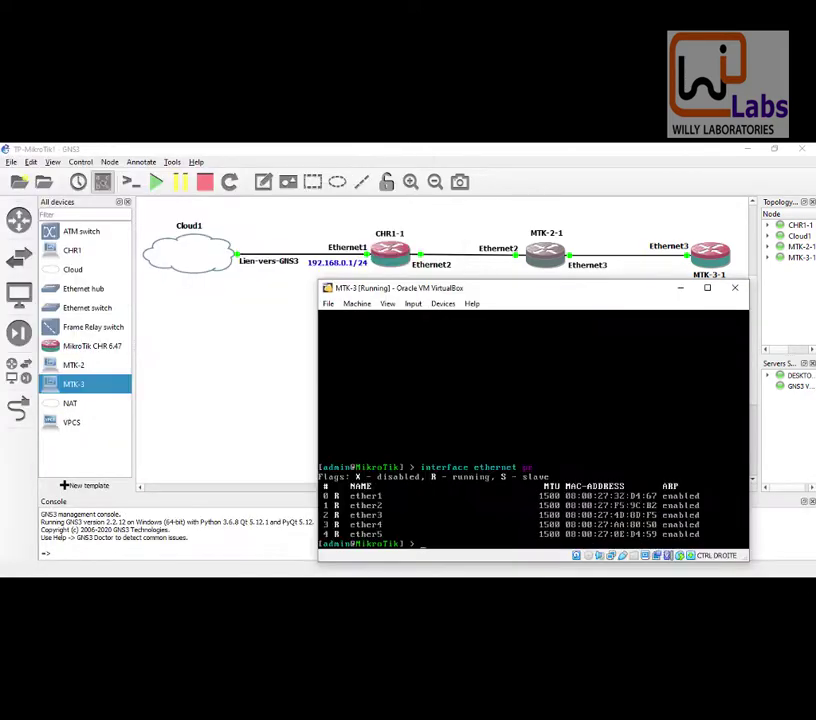
type("ip add")
key("BackSpace")
key("BackSpace")
key("BackSpace")
type("neighbor pr")
key("Return")
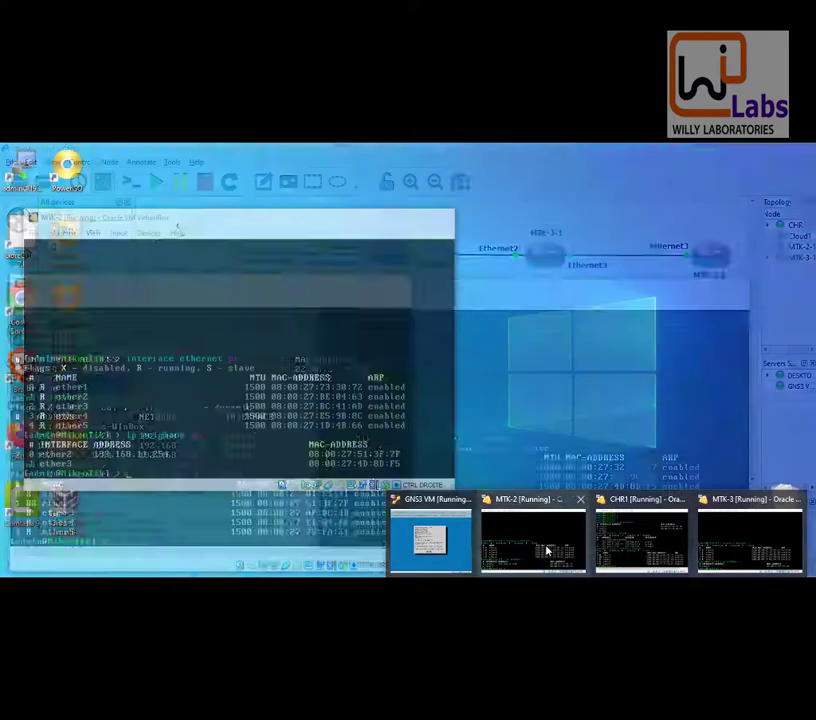
left_click(531, 540)
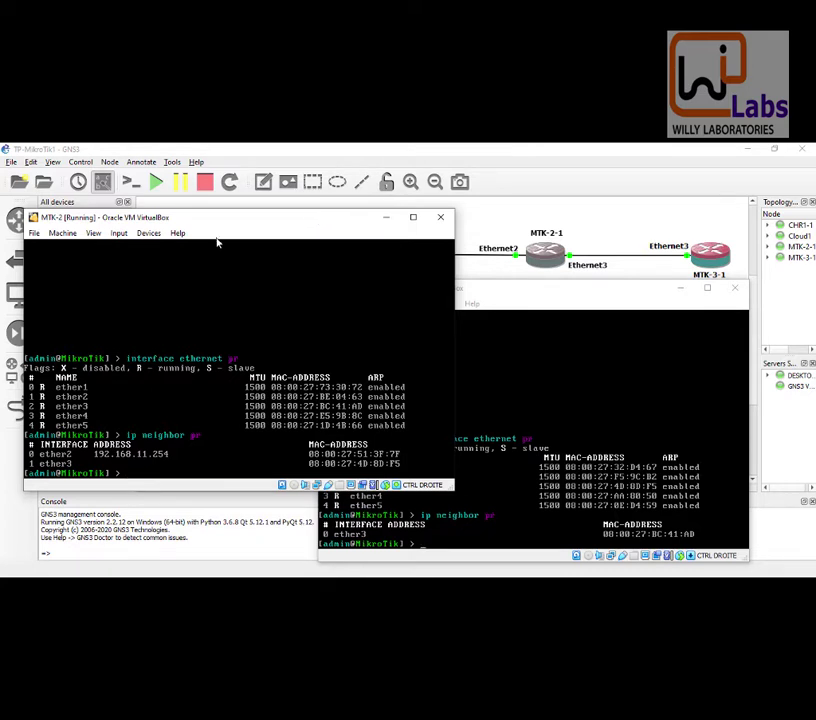
left_click_drag(278, 225, 270, 221)
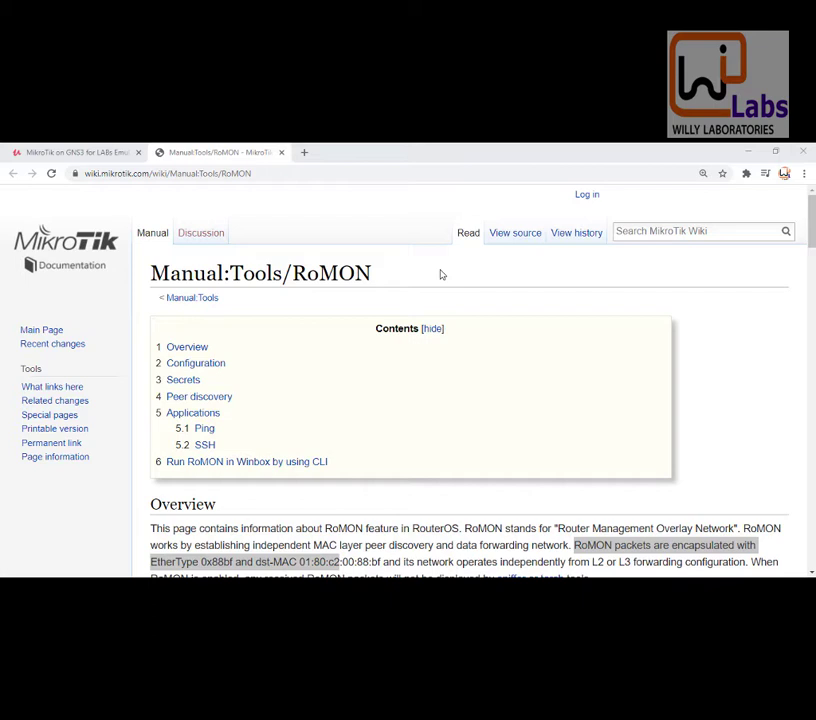
Step: Scroll to the RoMON Overview and highlight 'Router Management Overlay Network' and the following text
left_click(440, 274)
scroll(440, 274, "down", 4)
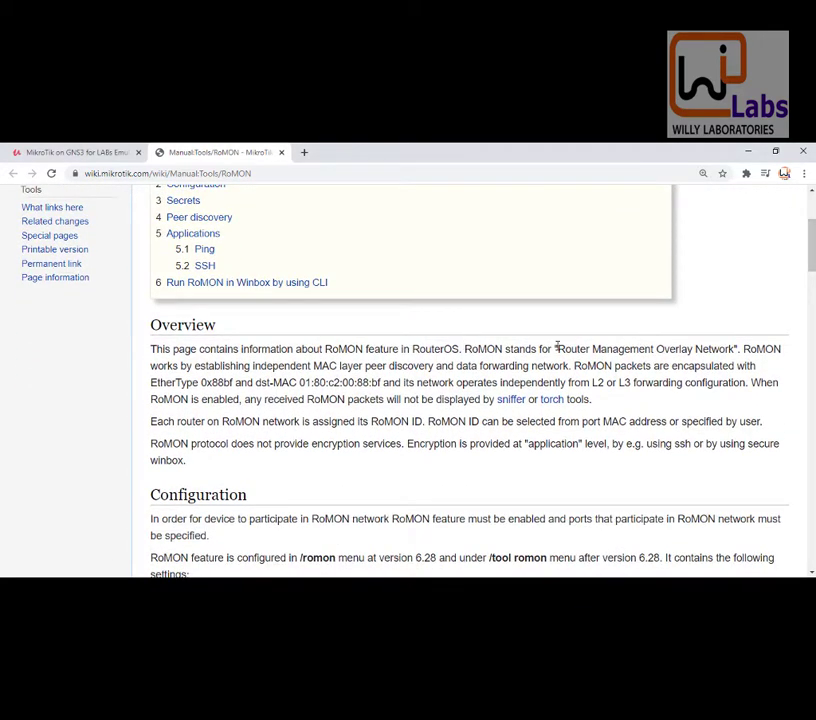
left_click_drag(557, 347, 736, 349)
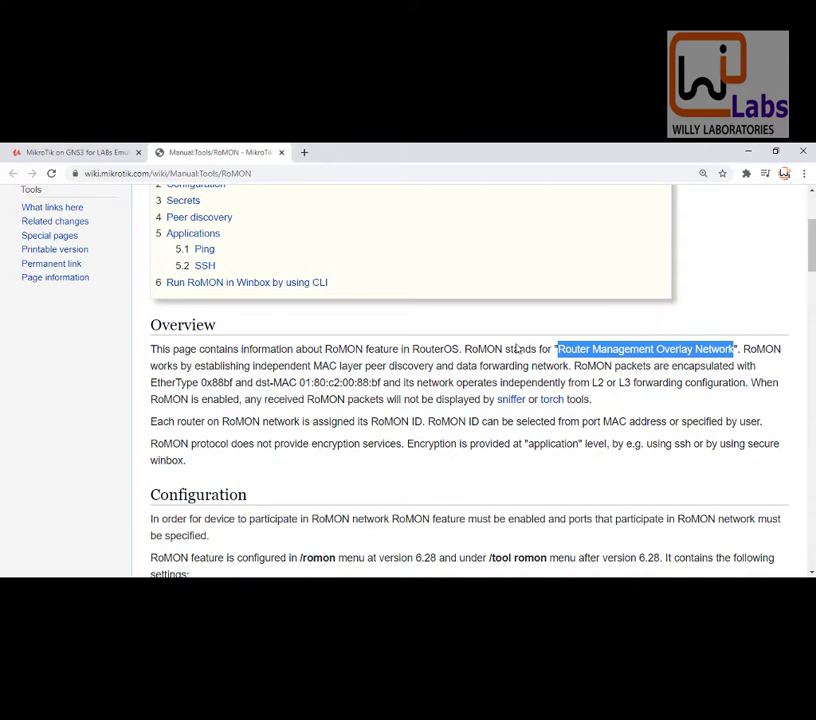
left_click(455, 367)
left_click_drag(455, 367, 660, 367)
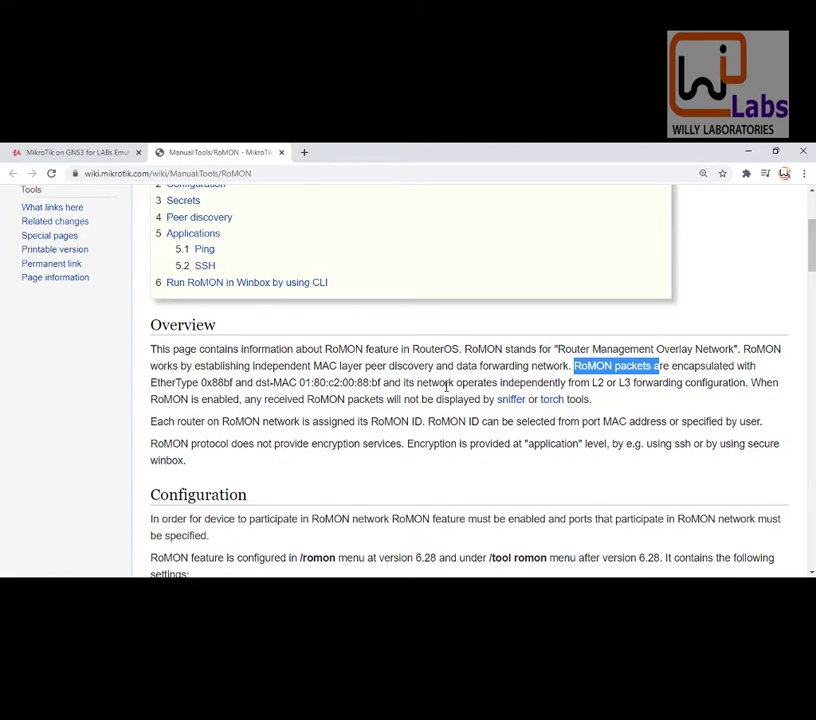
Step: Highlight the Overview sentences on RoMON running independently of L2/L3 forwarding and 'When RoMON is enabled…'
left_click(430, 384)
left_click_drag(422, 384, 627, 384)
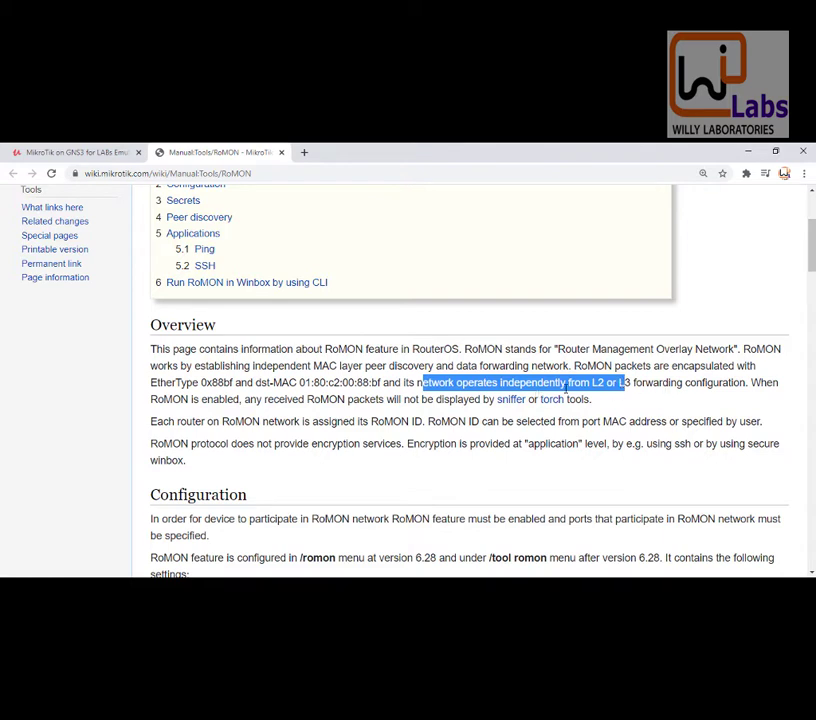
left_click_drag(752, 384, 392, 397)
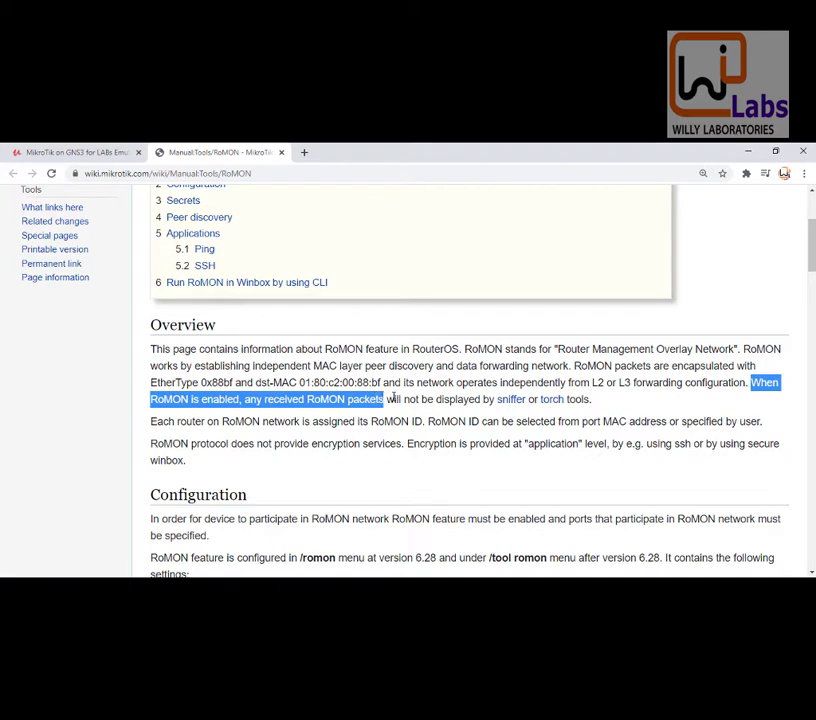
left_click(392, 397)
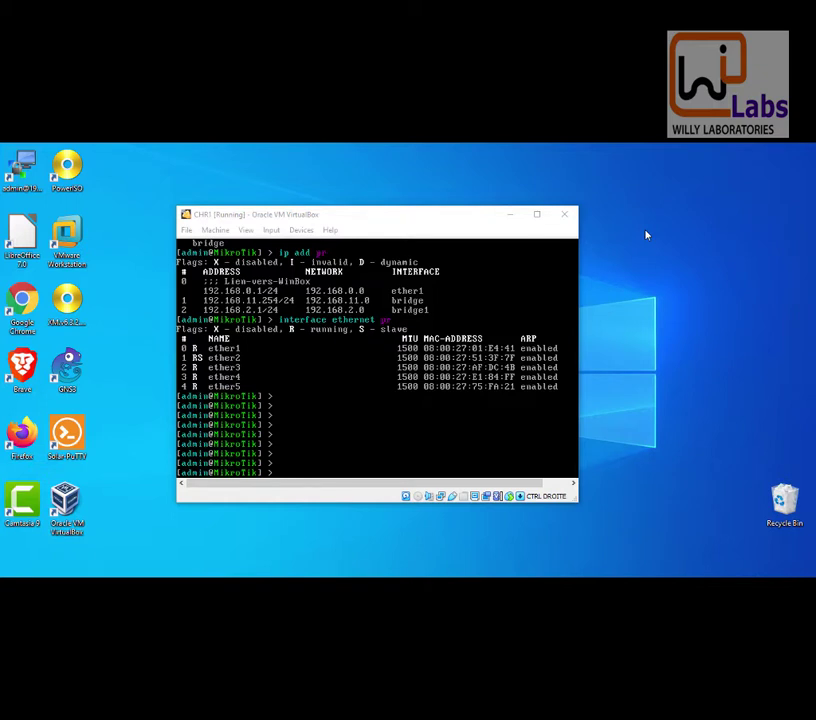
Step: Enable RoMON on the CHR1 console with 'tool romon set enabled=yes'
left_click(506, 229)
type("to")
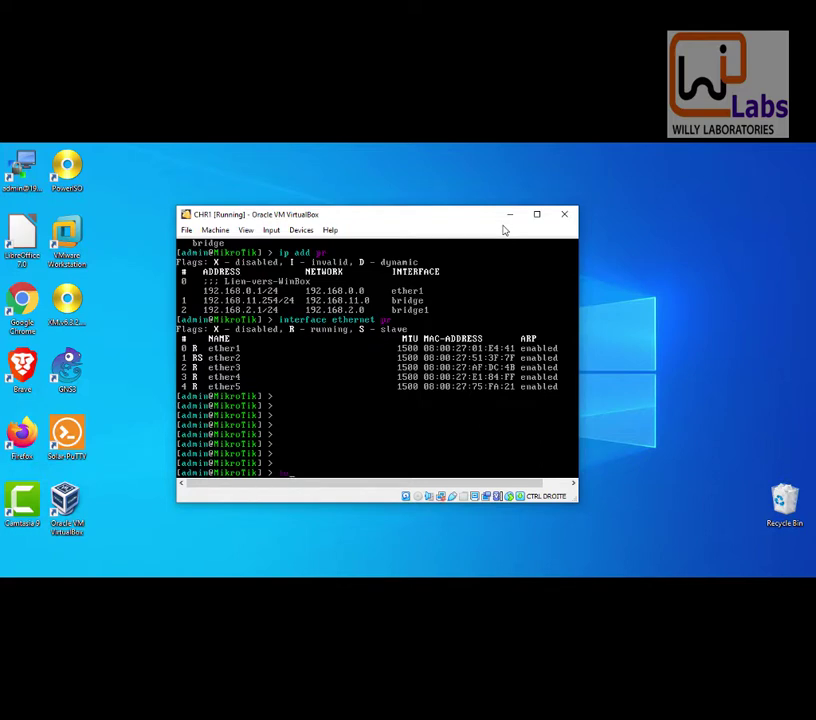
type("ol romon set enabled=")
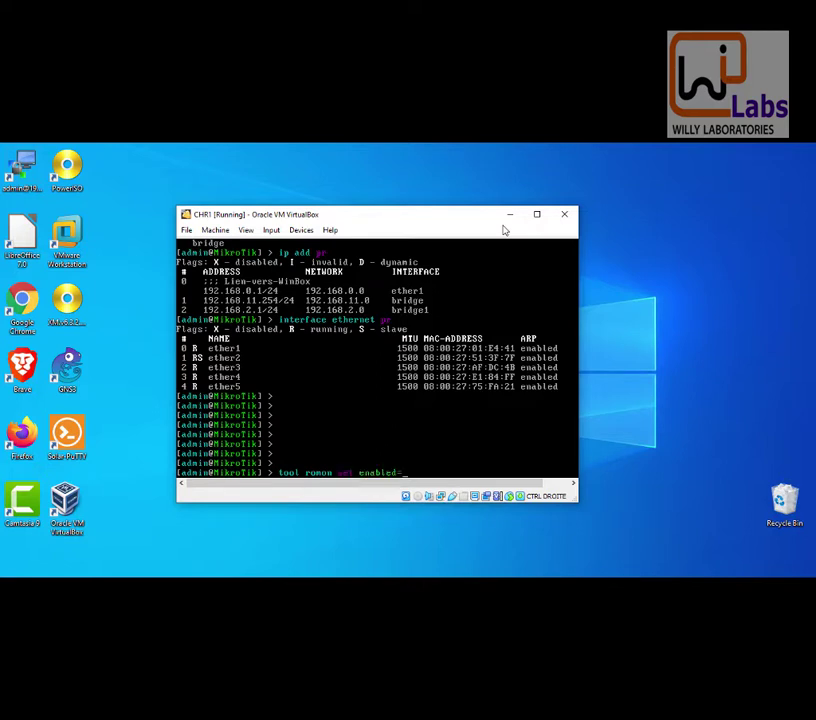
type("yes")
key("Return")
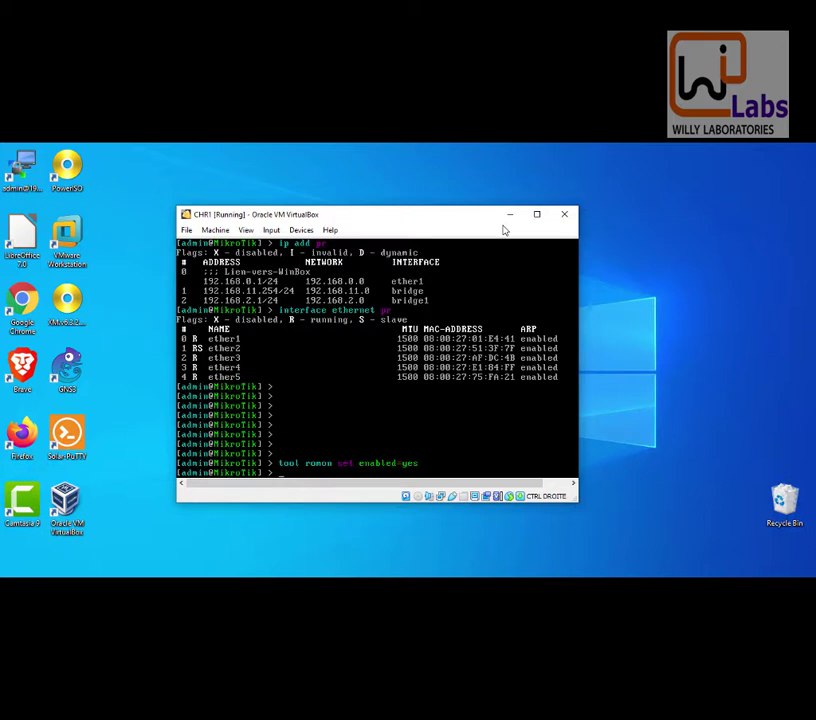